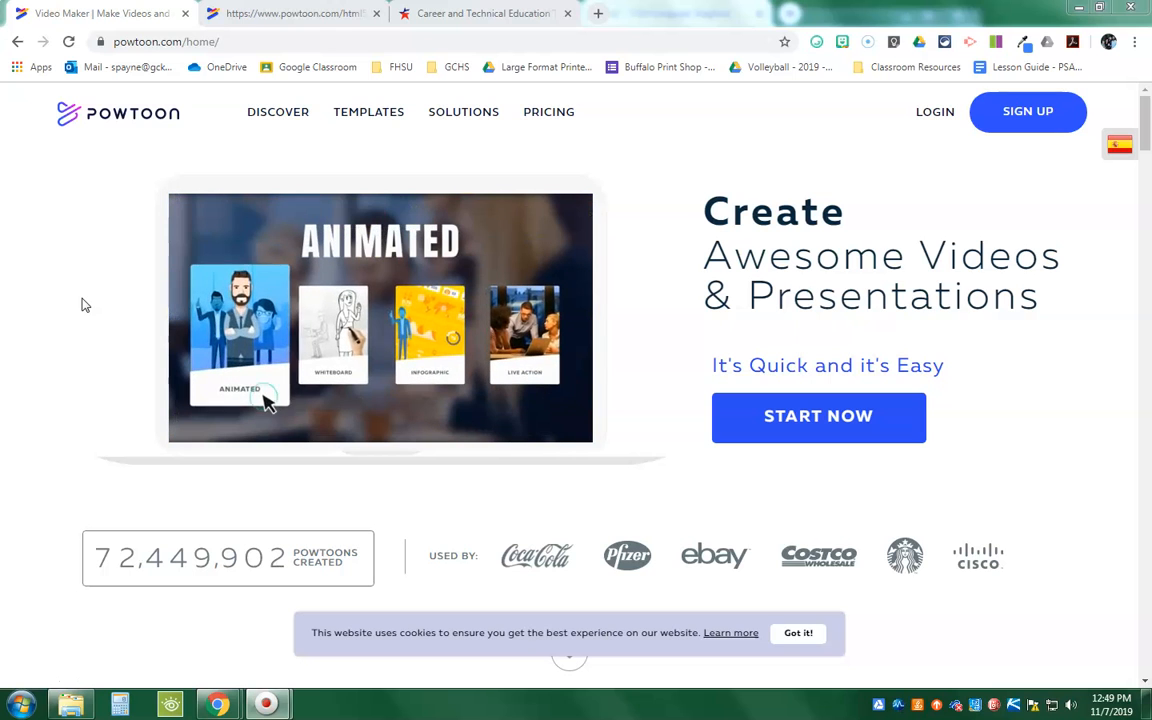
# Step: Sign up for Powtoon using the teacher's existing Google account
pyautogui.click(89, 293)
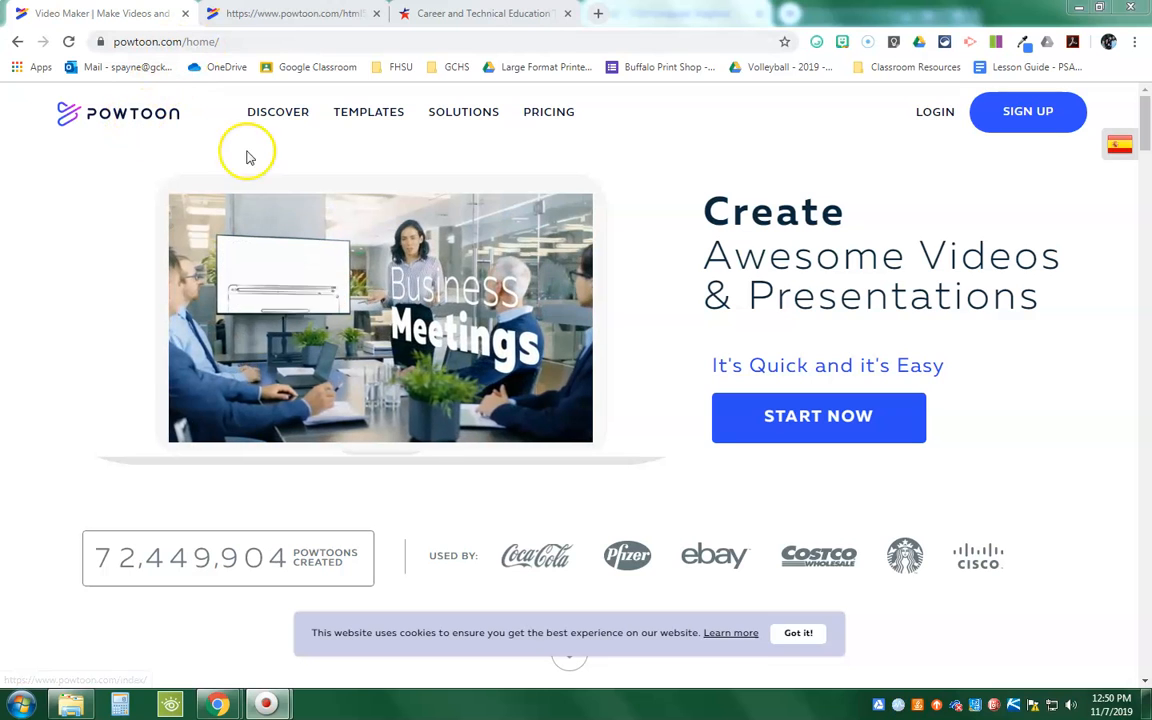
pyautogui.click(1027, 113)
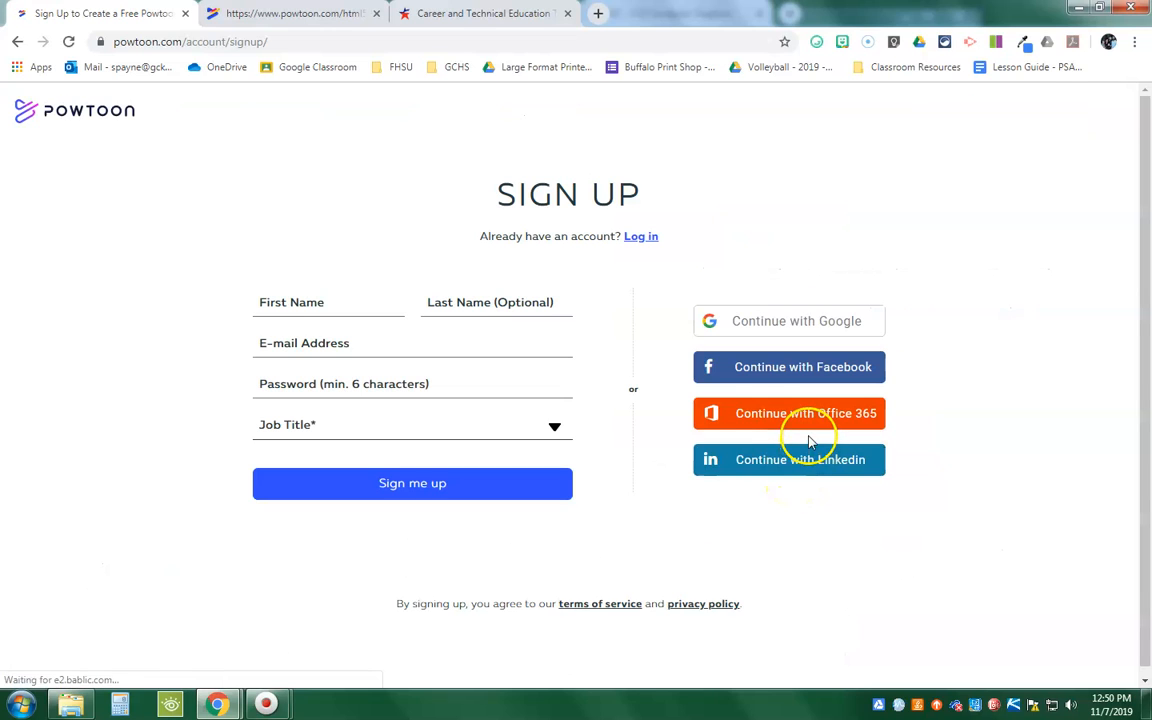
pyautogui.click(782, 322)
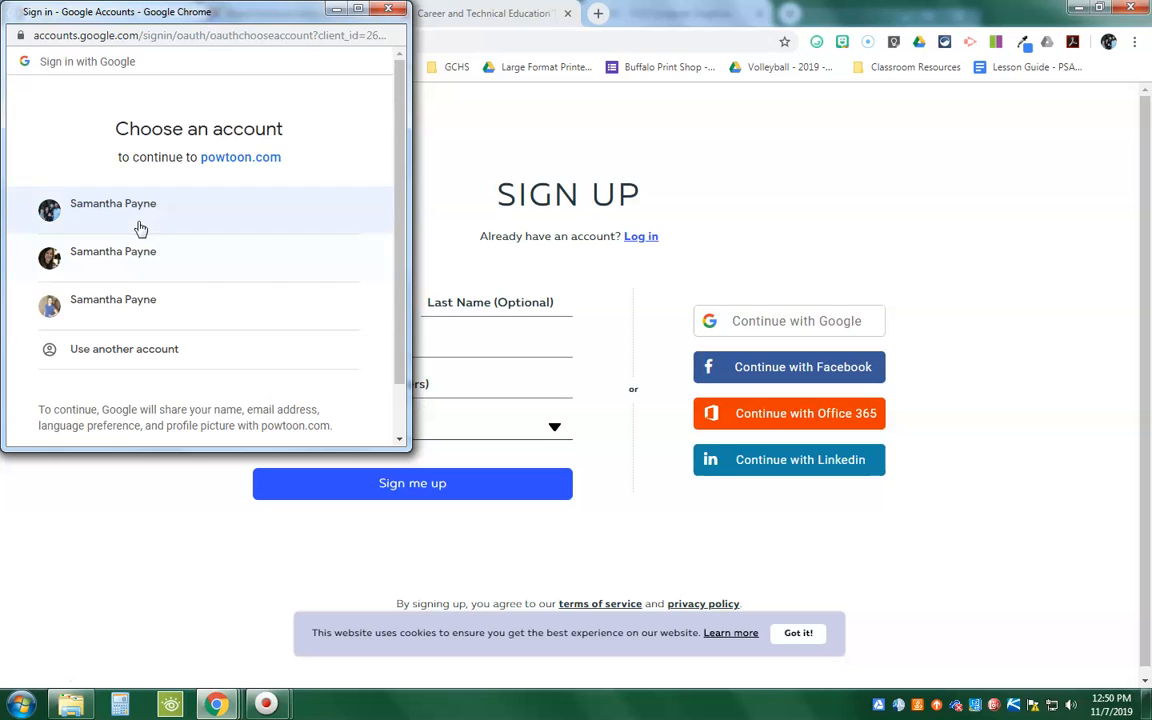
pyautogui.click(133, 305)
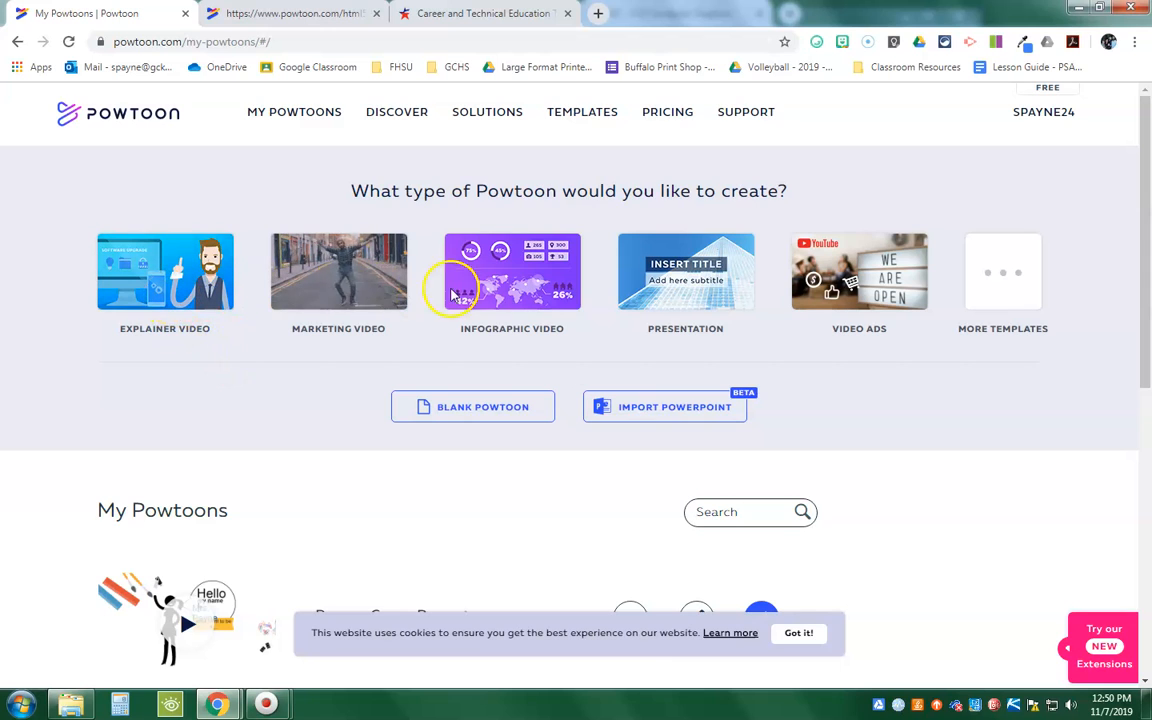
# Step: Open the full template library and browse the templates across all categories
pyautogui.click(990, 290)
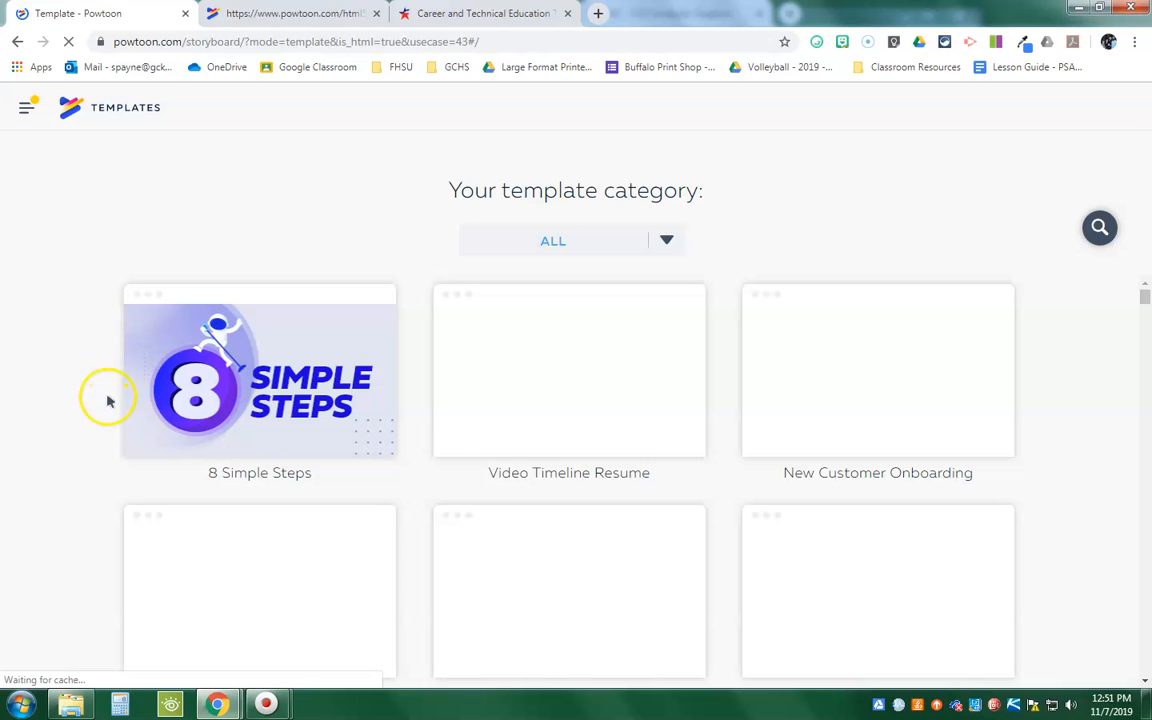
pyautogui.scroll(-3, 120, 425)
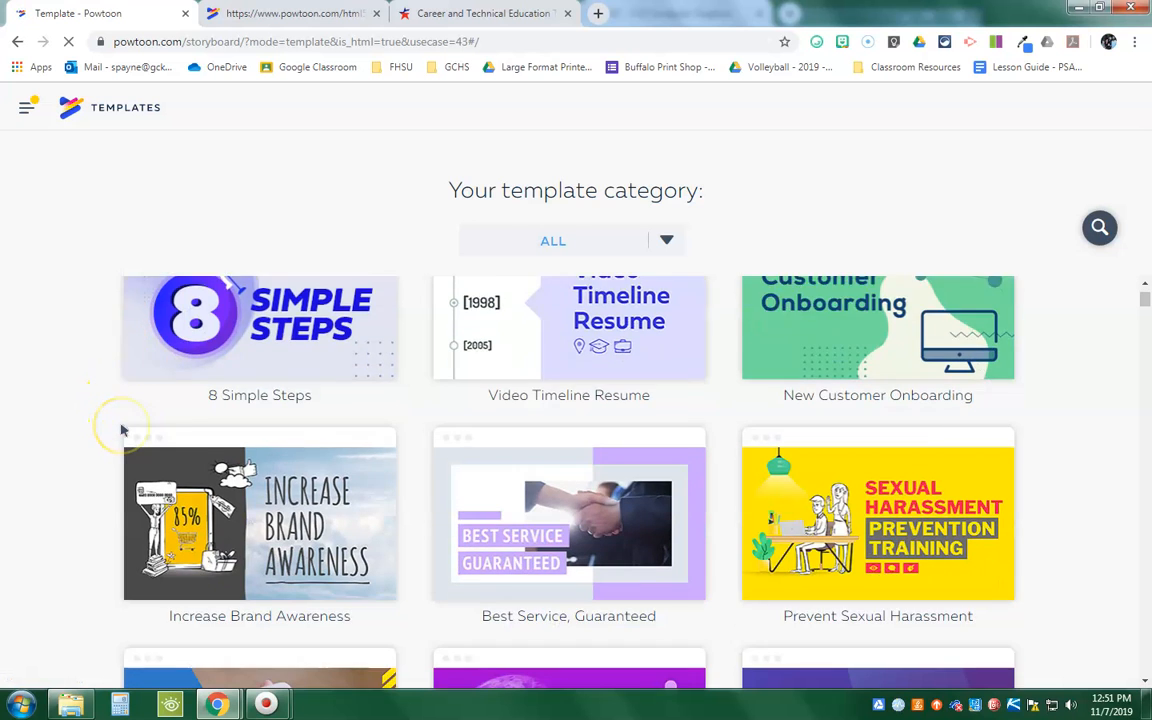
pyautogui.scroll(-10, 120, 430)
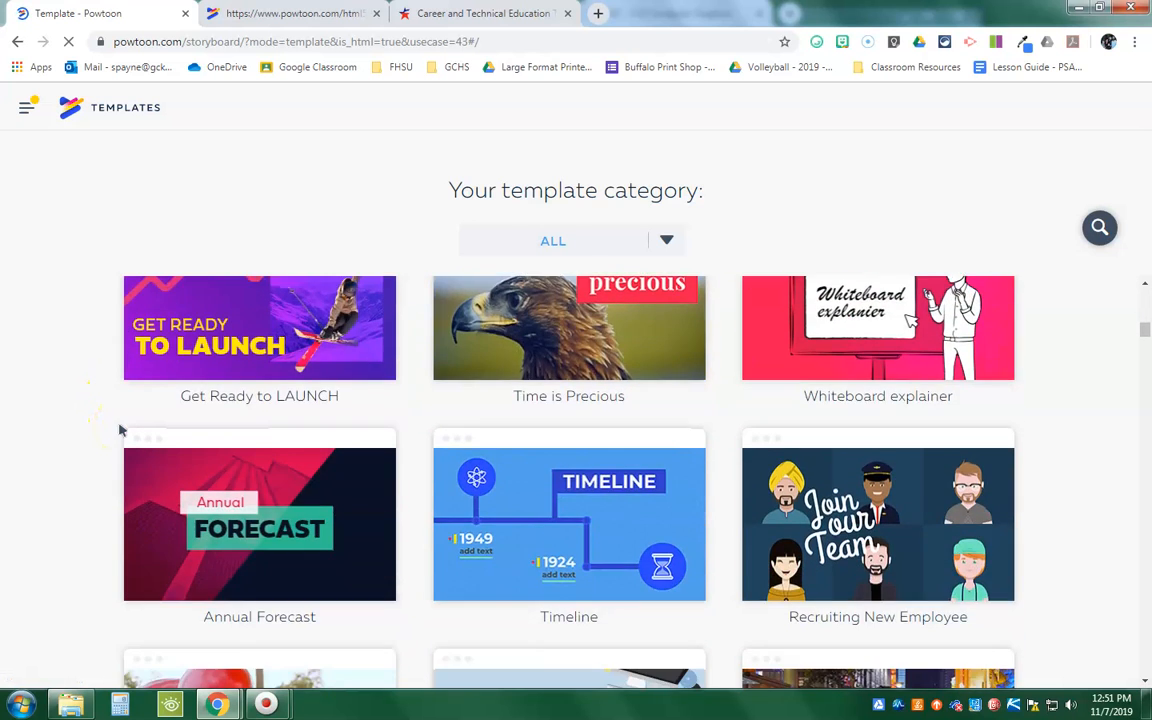
pyautogui.scroll(8, 120, 430)
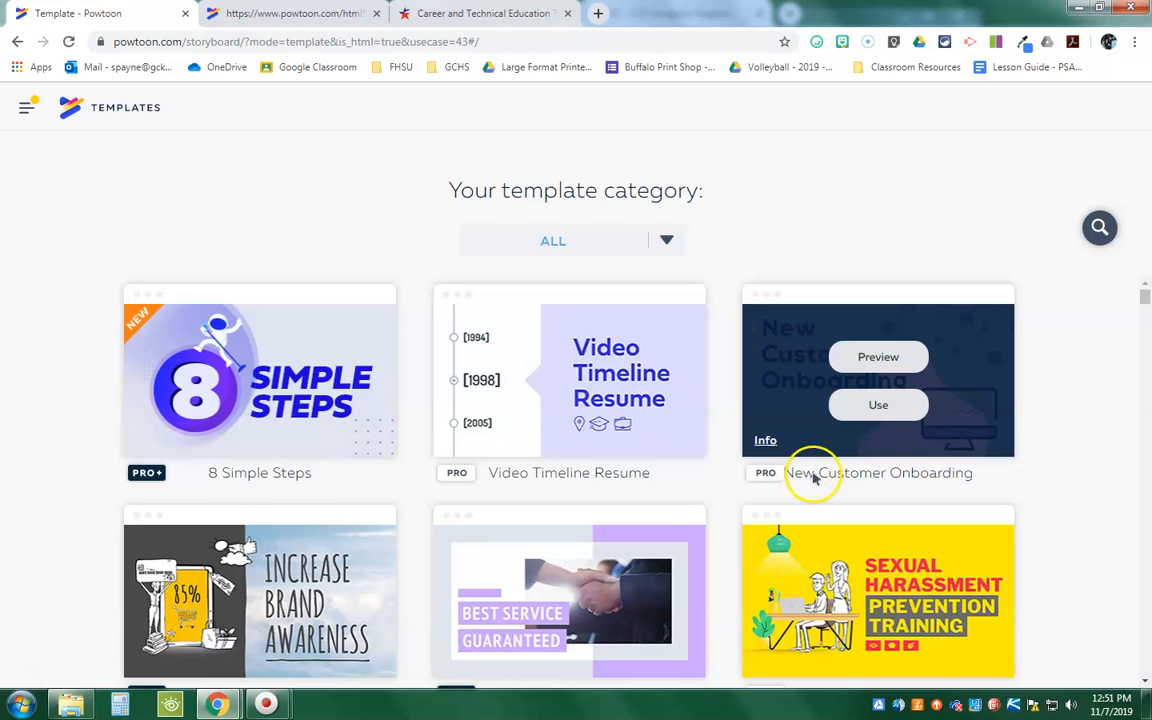
pyautogui.moveTo(1146, 298); pyautogui.dragTo(1147, 327)
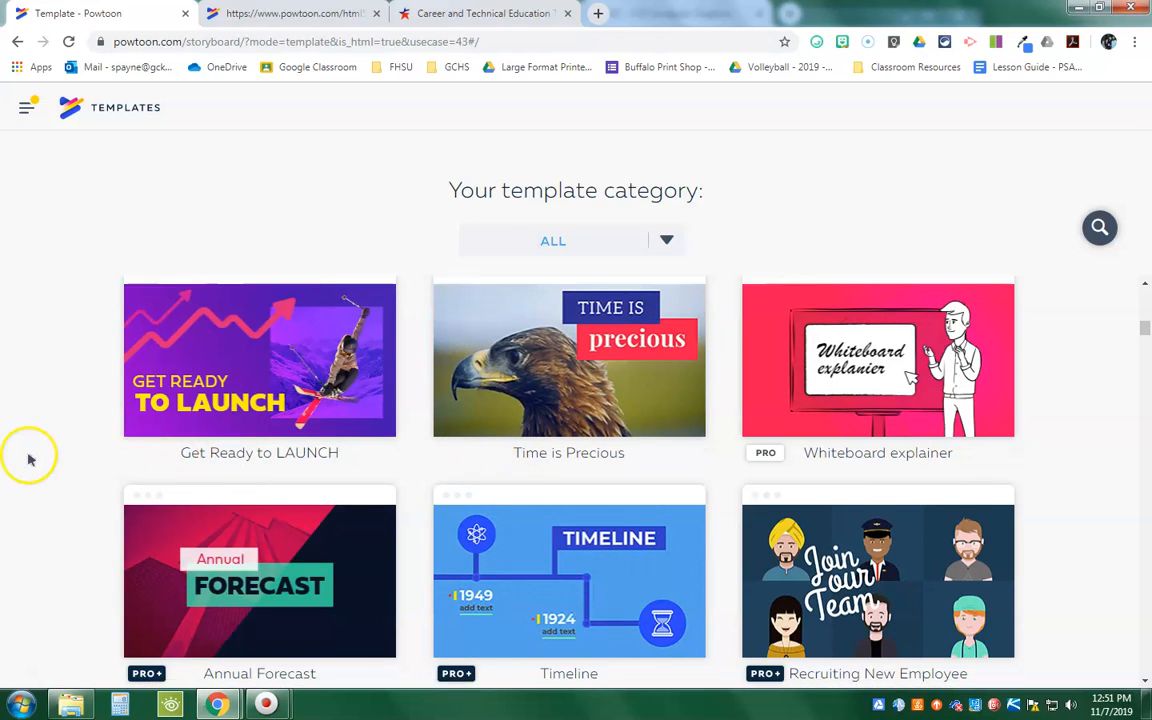
pyautogui.scroll(-4, 40, 460)
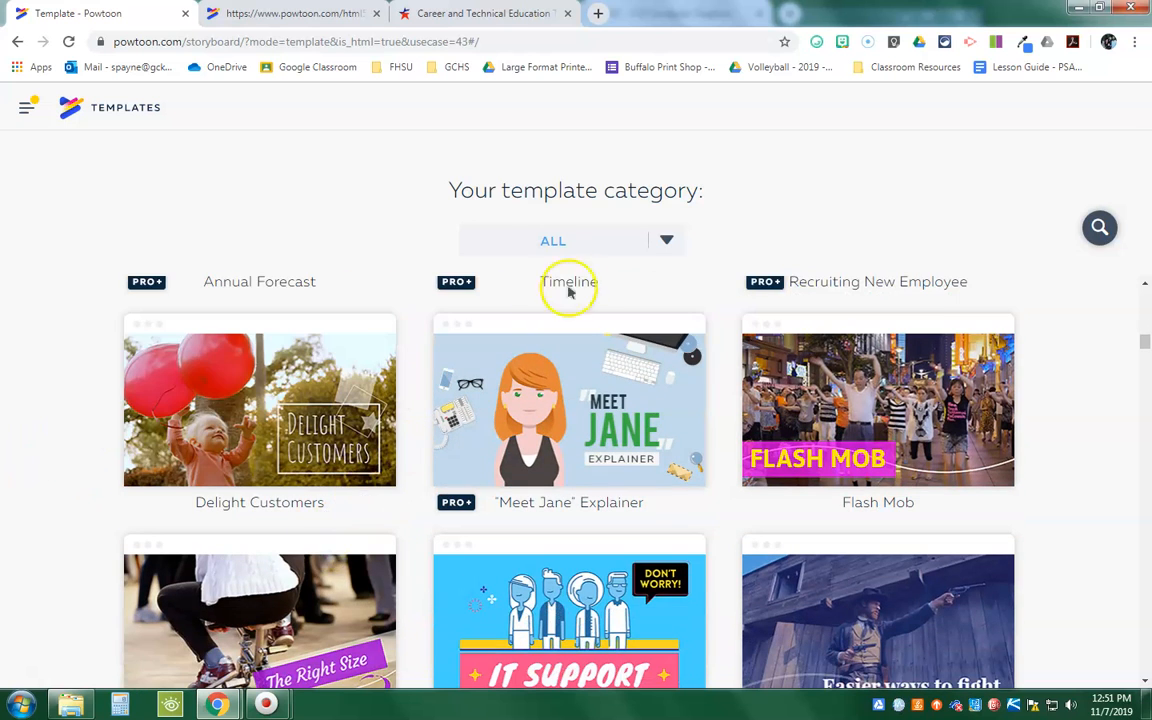
# Step: Filter the template library to the Explainer Videos category under Work and look over its templates
pyautogui.click(665, 235)
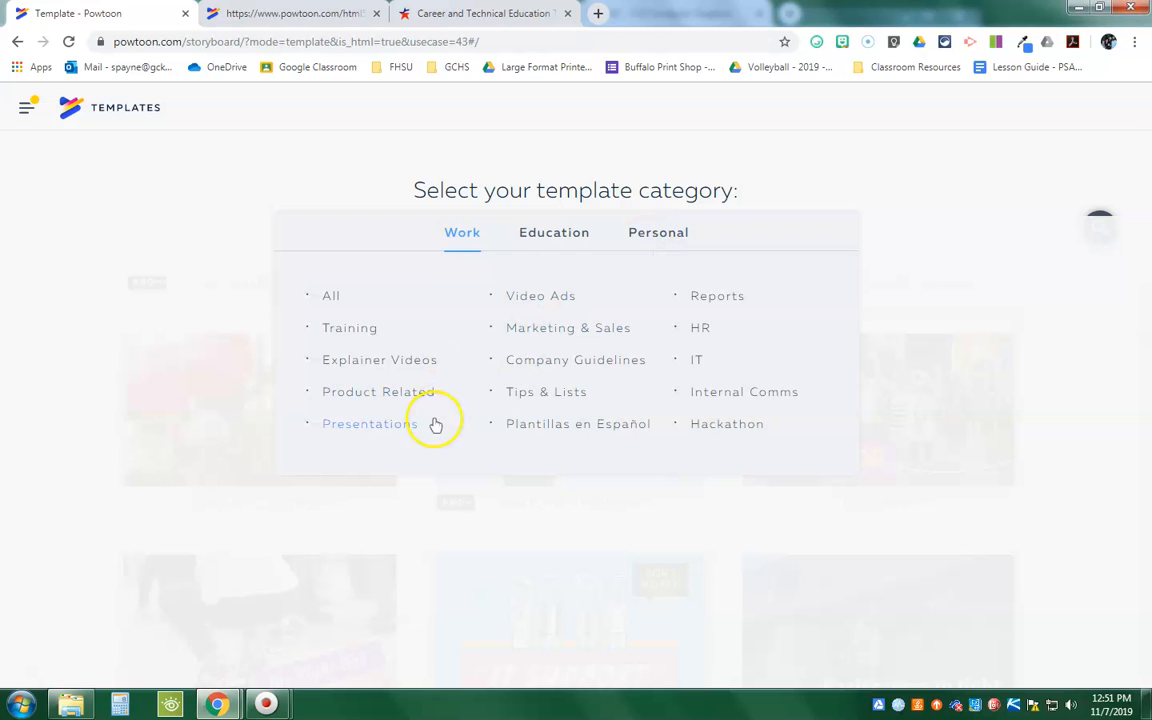
pyautogui.click(373, 362)
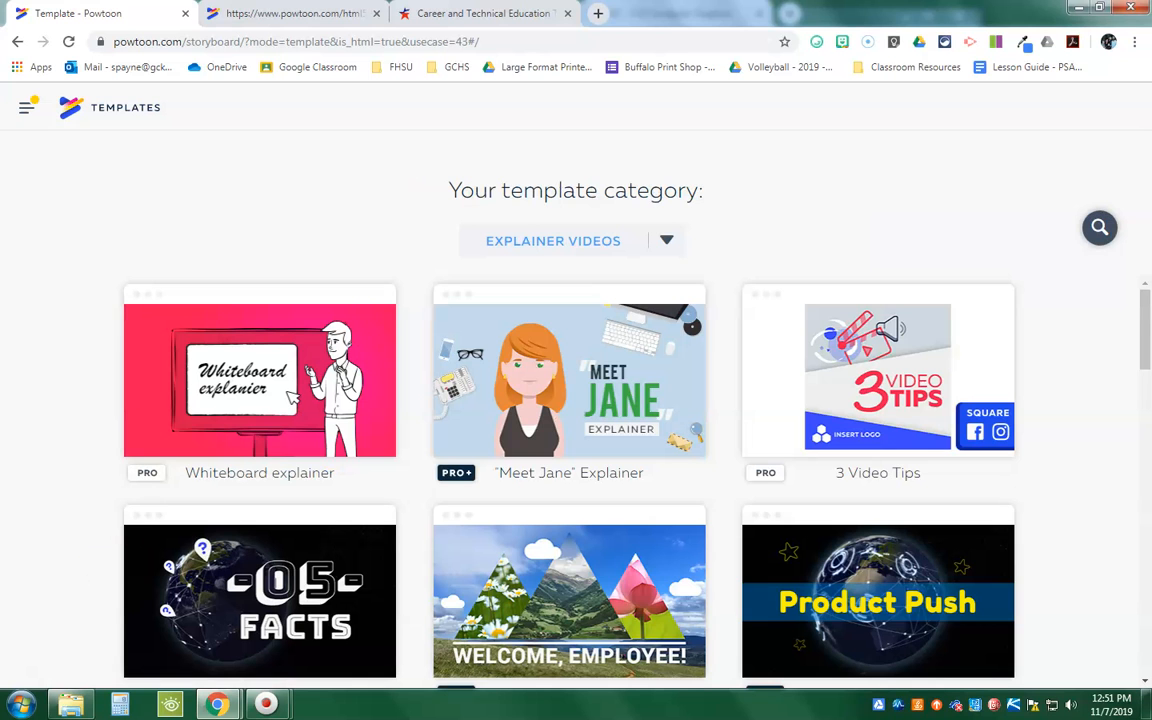
pyautogui.scroll(-4, 614, 326)
pyautogui.scroll(4, 614, 326)
pyautogui.moveTo(614, 326)
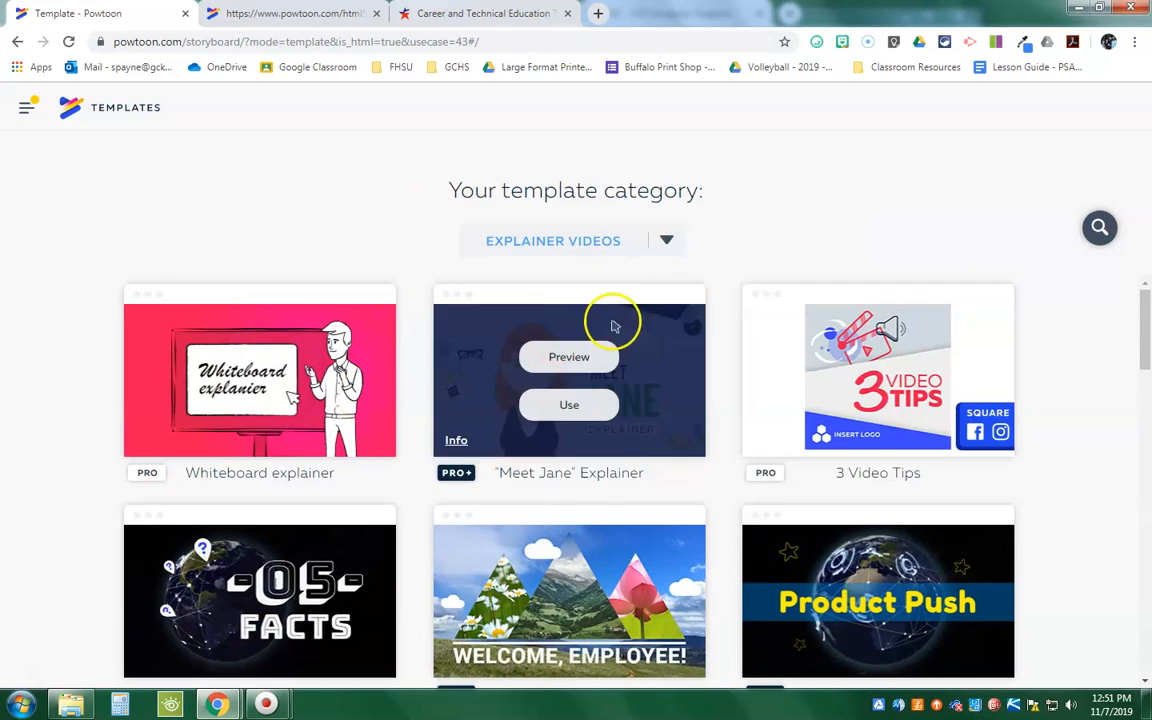
# Step: Review the Education and Personal template categories, then show the Explainer Videos category under Work again
pyautogui.click(670, 238)
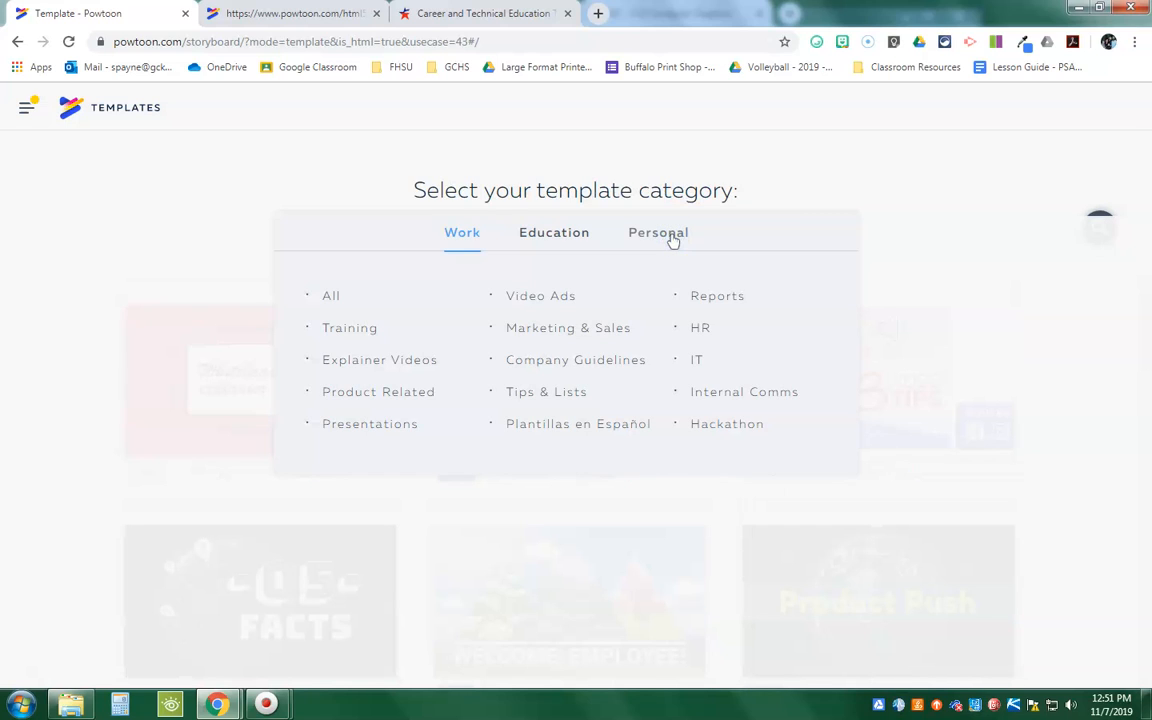
pyautogui.click(565, 238)
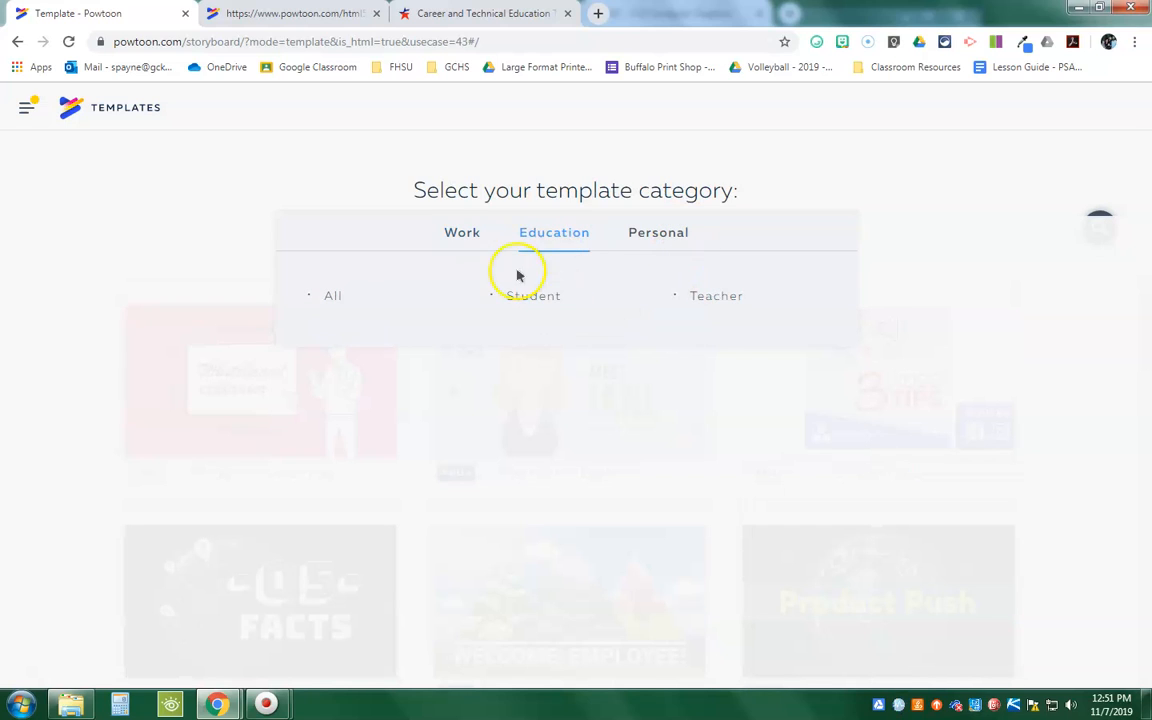
pyautogui.click(654, 236)
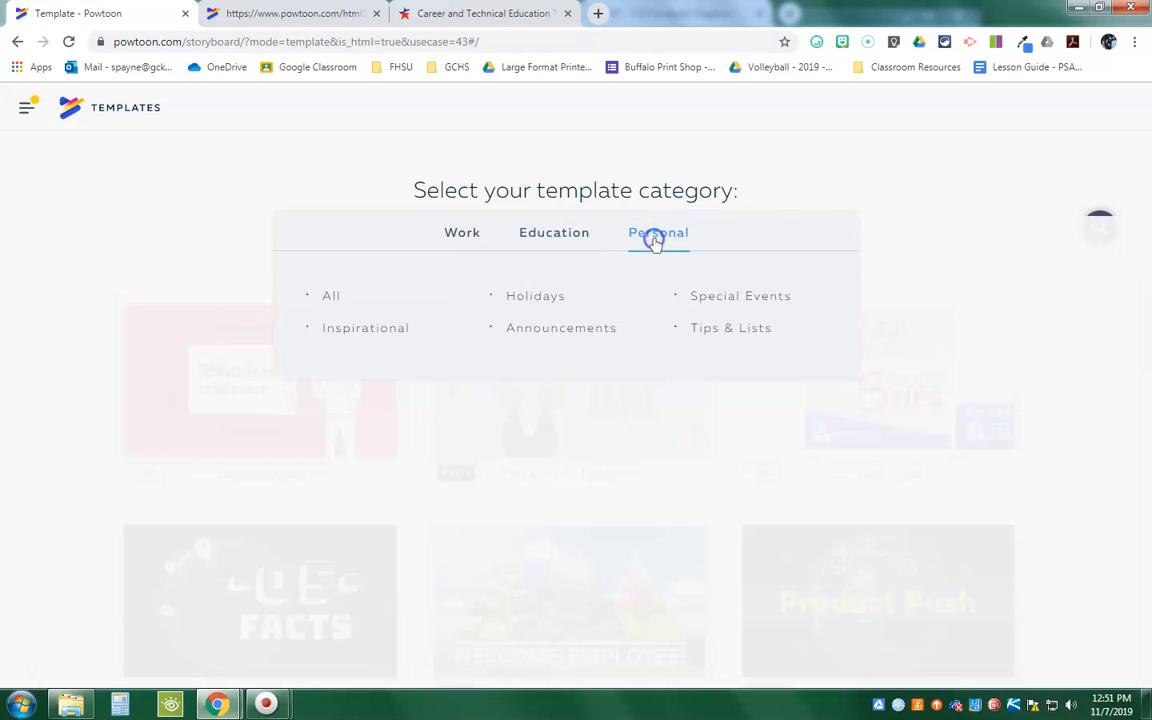
pyautogui.click(466, 232)
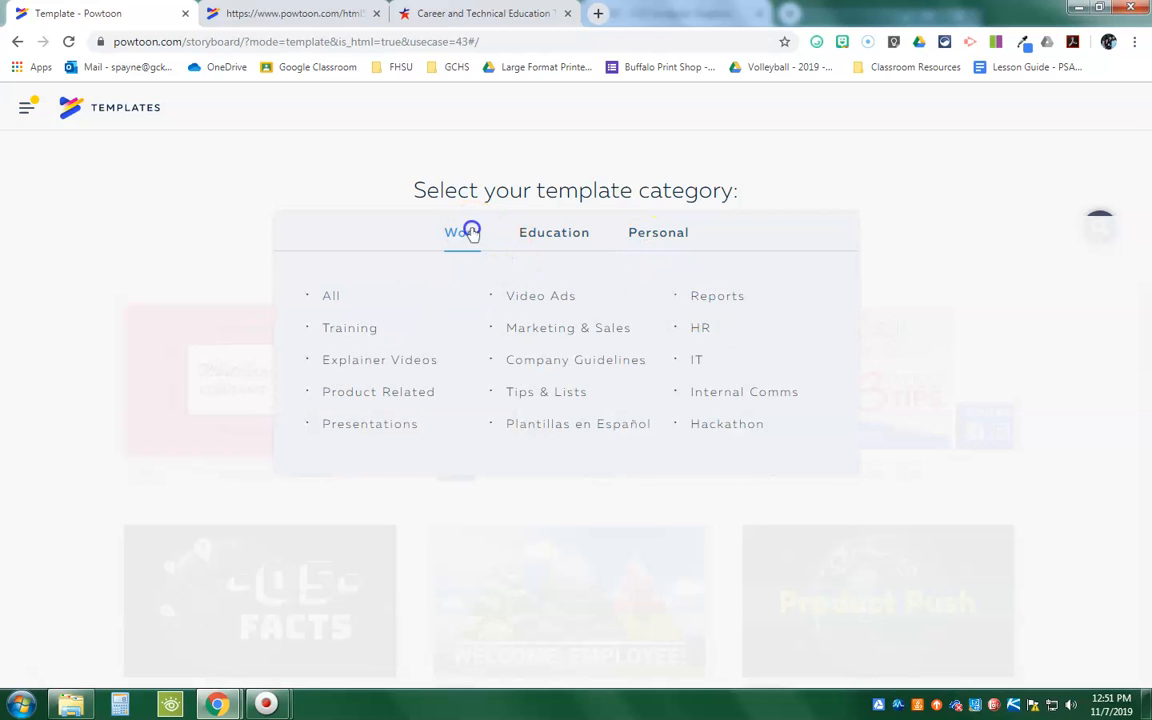
pyautogui.click(409, 362)
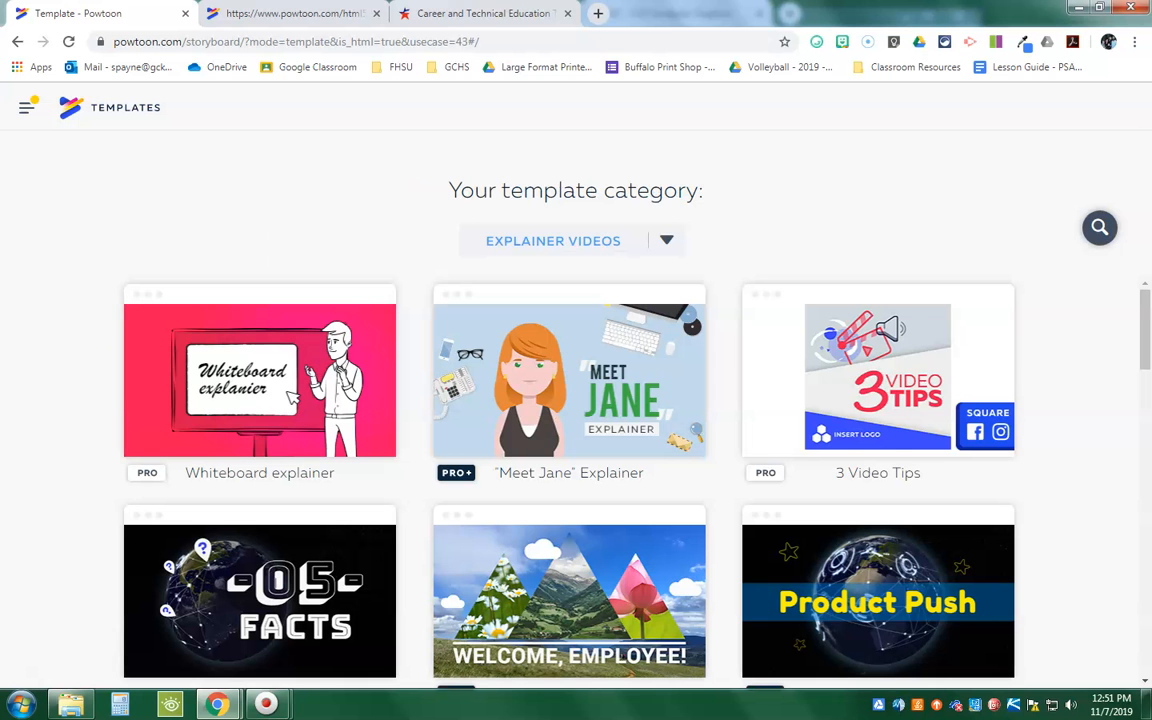
# Step: Preview the 5 Video Tips template, close the preview and look through the remaining Explainer Videos templates
pyautogui.scroll(-7, 291, 398)
pyautogui.scroll(4, 62, 417)
pyautogui.moveTo(285, 497)
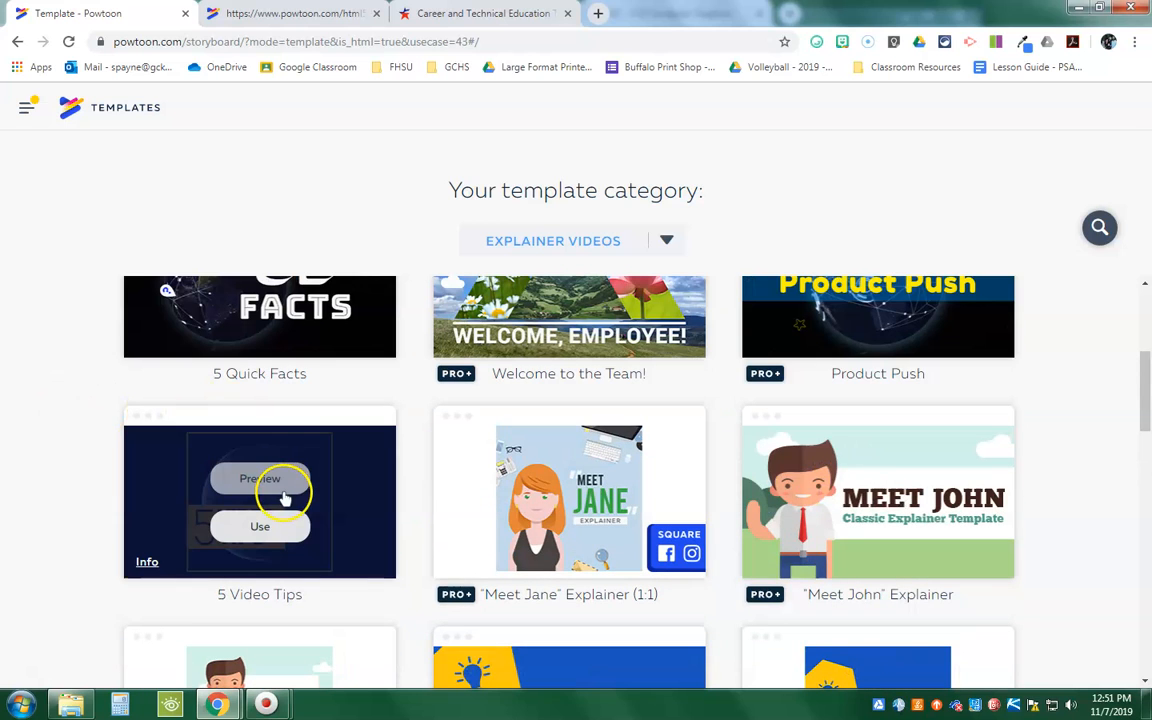
pyautogui.click(259, 478)
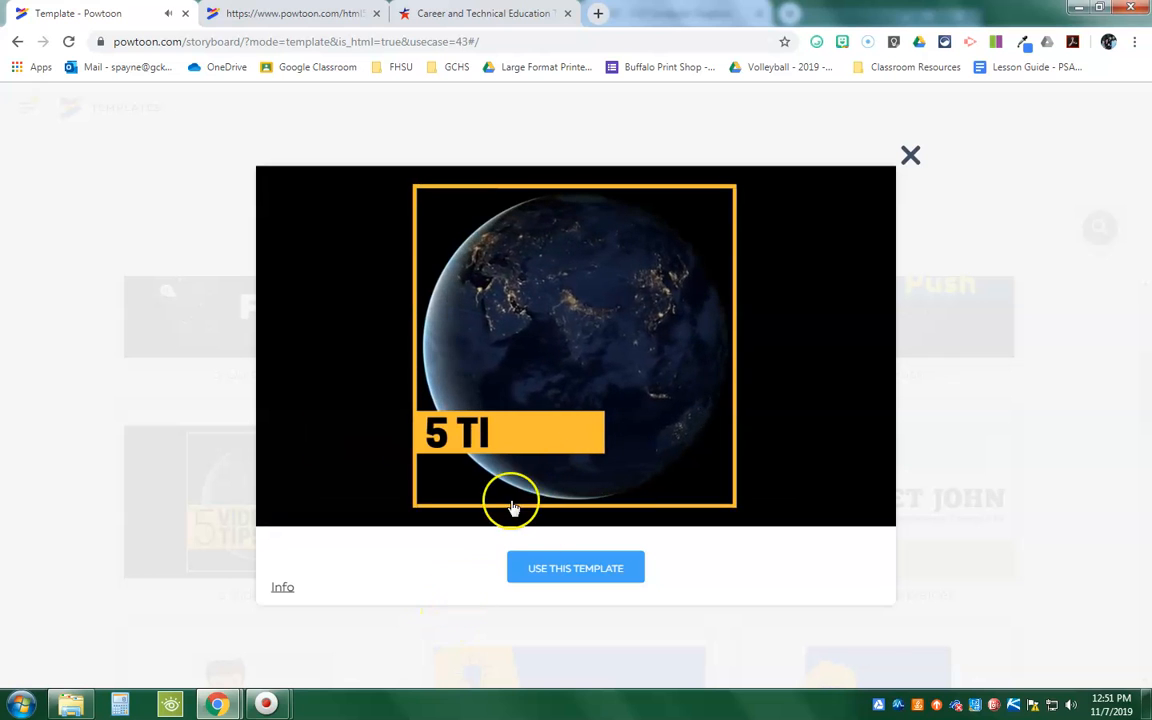
pyautogui.click(910, 155)
pyautogui.moveTo(213, 537)
pyautogui.scroll(-3, 185, 522)
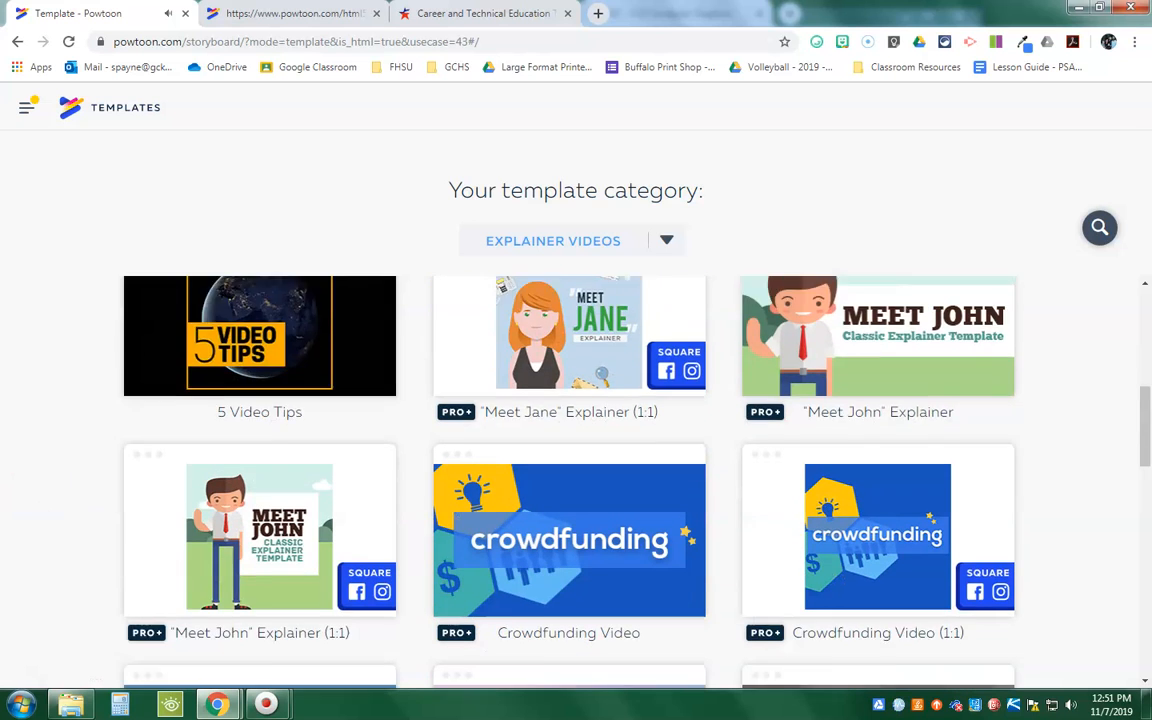
pyautogui.scroll(-2, 576, 480)
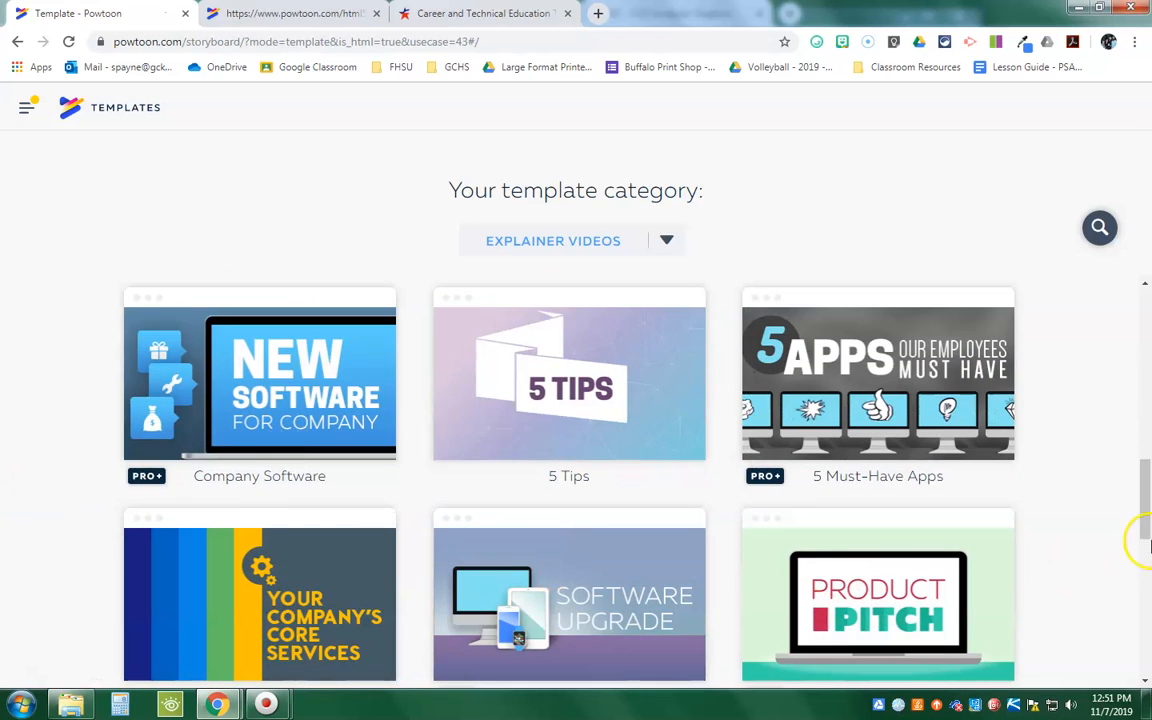
pyautogui.moveTo(1140, 518); pyautogui.dragTo(1143, 300)
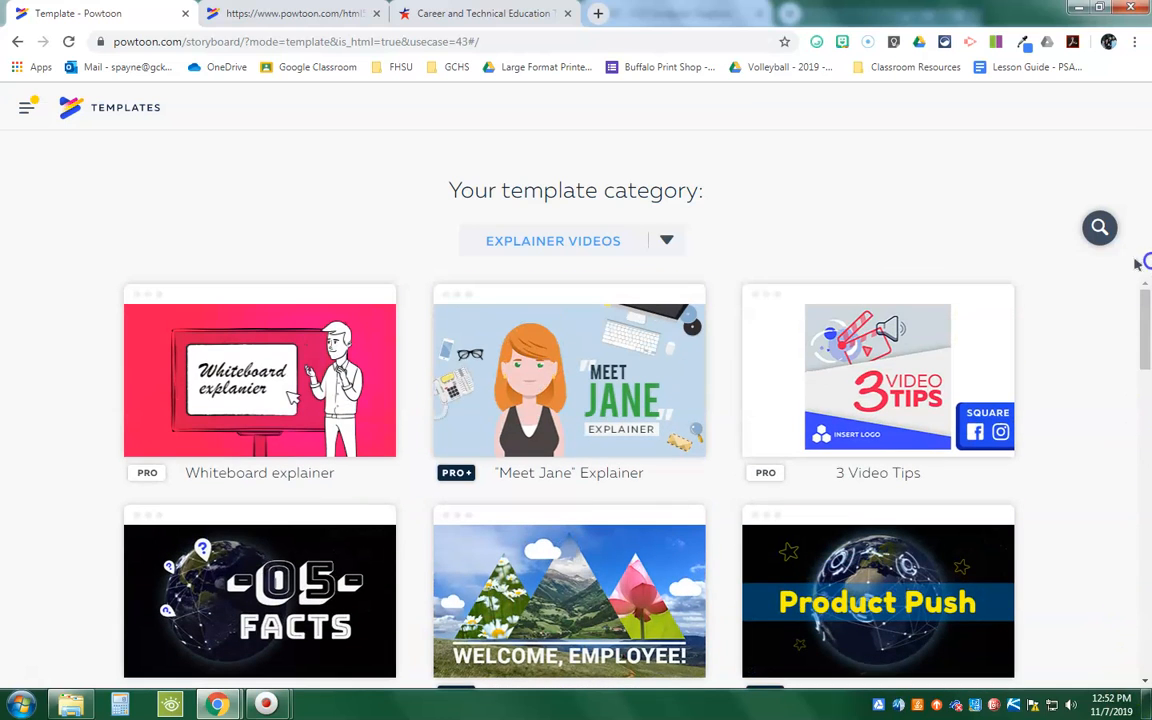
# Step: Check the template category list once more and return to the My Powtoons page
pyautogui.click(668, 244)
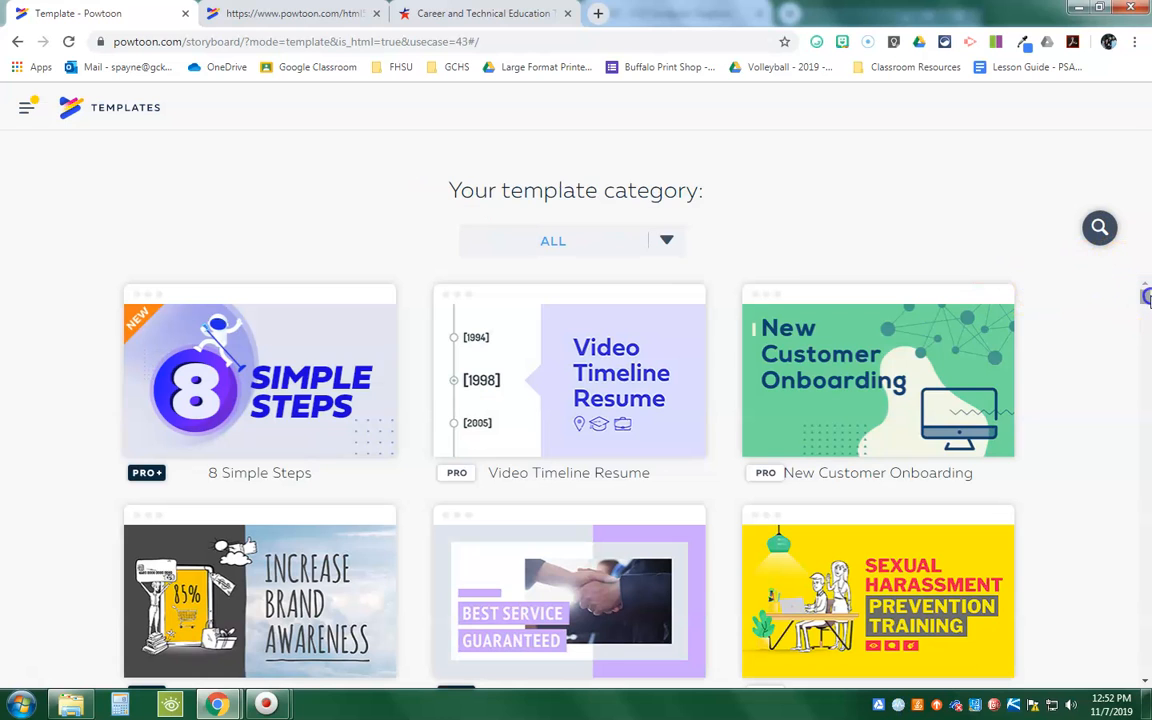
pyautogui.moveTo(1147, 298)
pyautogui.mouseDown()
pyautogui.moveTo(1147, 697)
pyautogui.moveTo(1143, 290)
pyautogui.mouseUp()
pyautogui.click(15, 45)
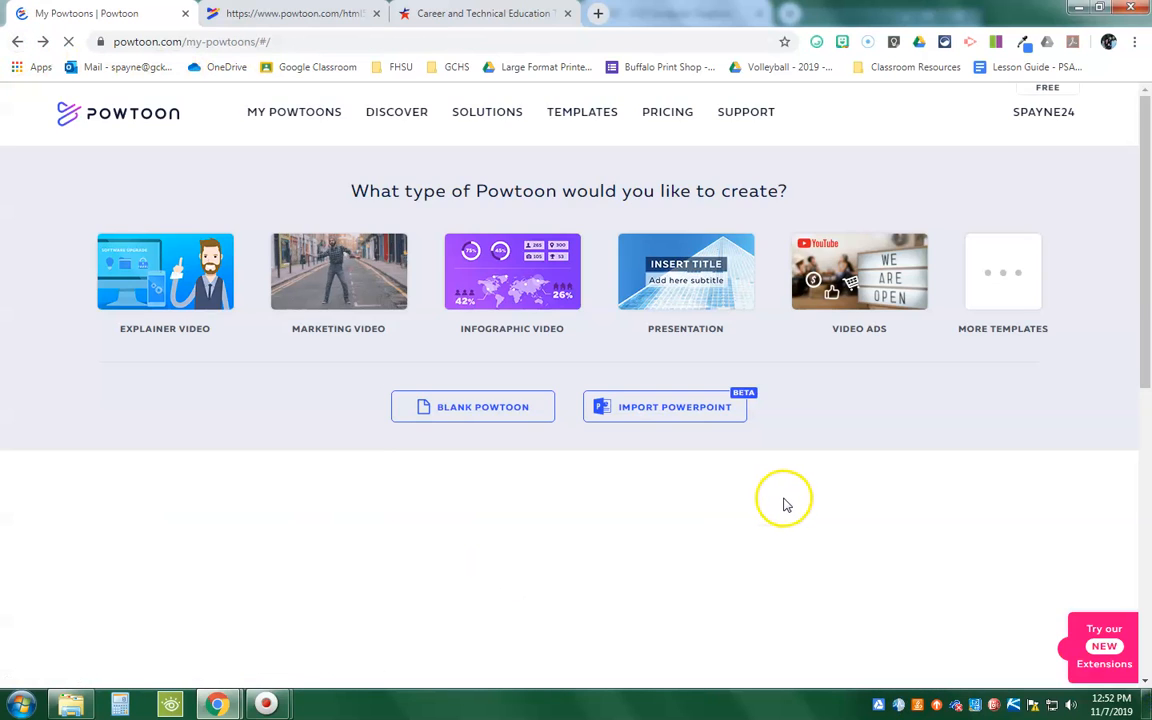
pyautogui.click(447, 410)
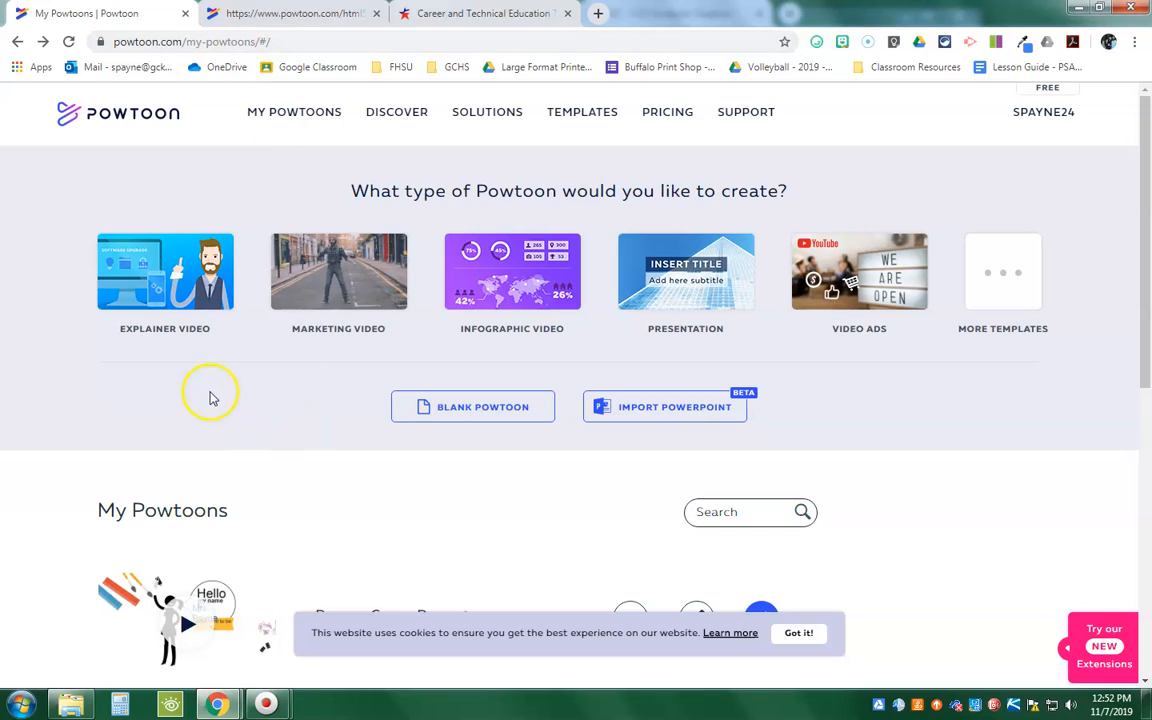
# Step: Start a new Powtoon from the 5 Video Tips template among the explainer video options
pyautogui.click(200, 295)
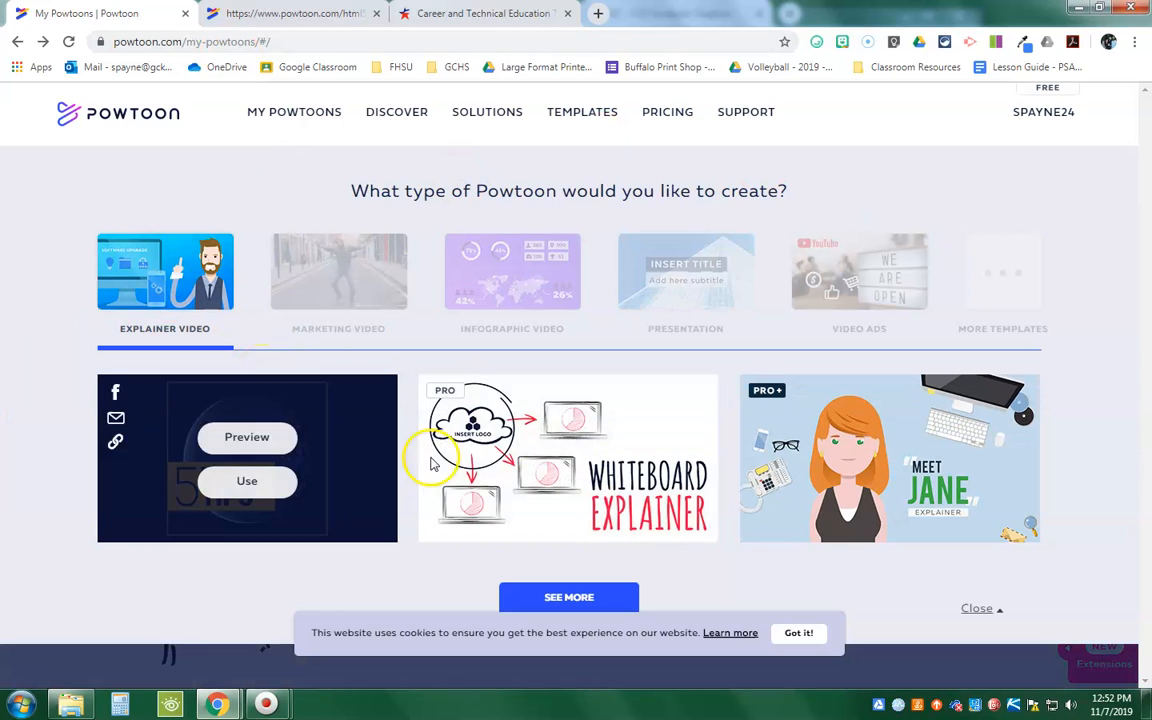
pyautogui.moveTo(237, 442)
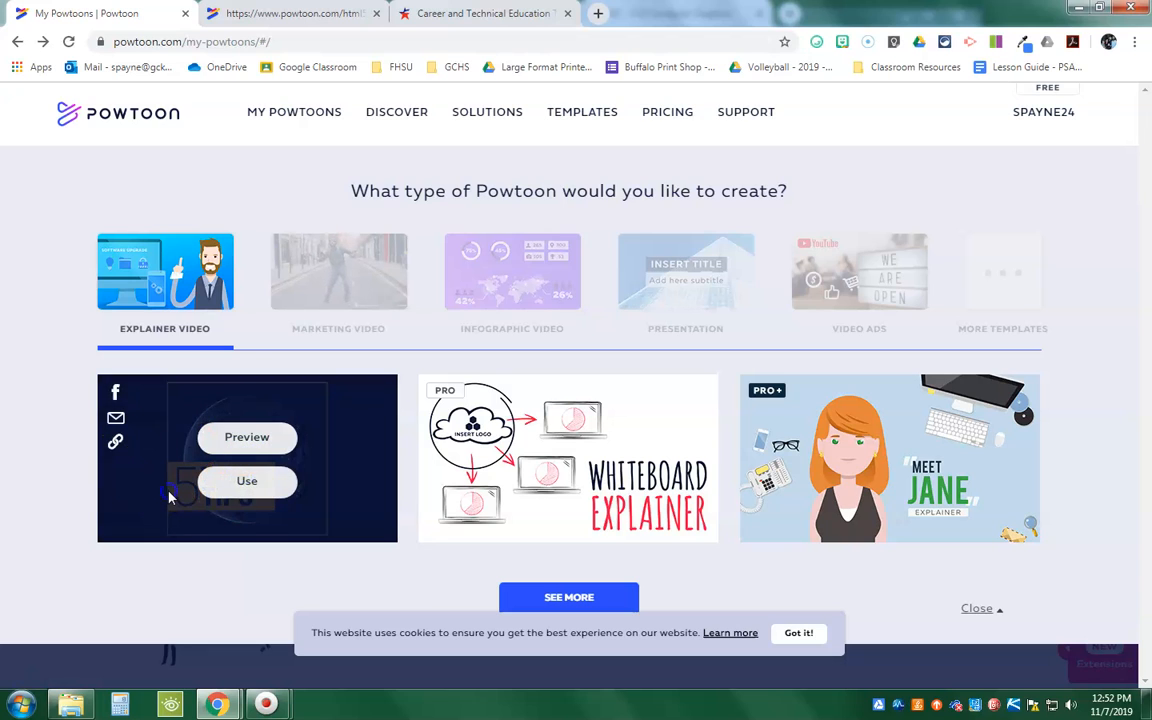
pyautogui.click(246, 486)
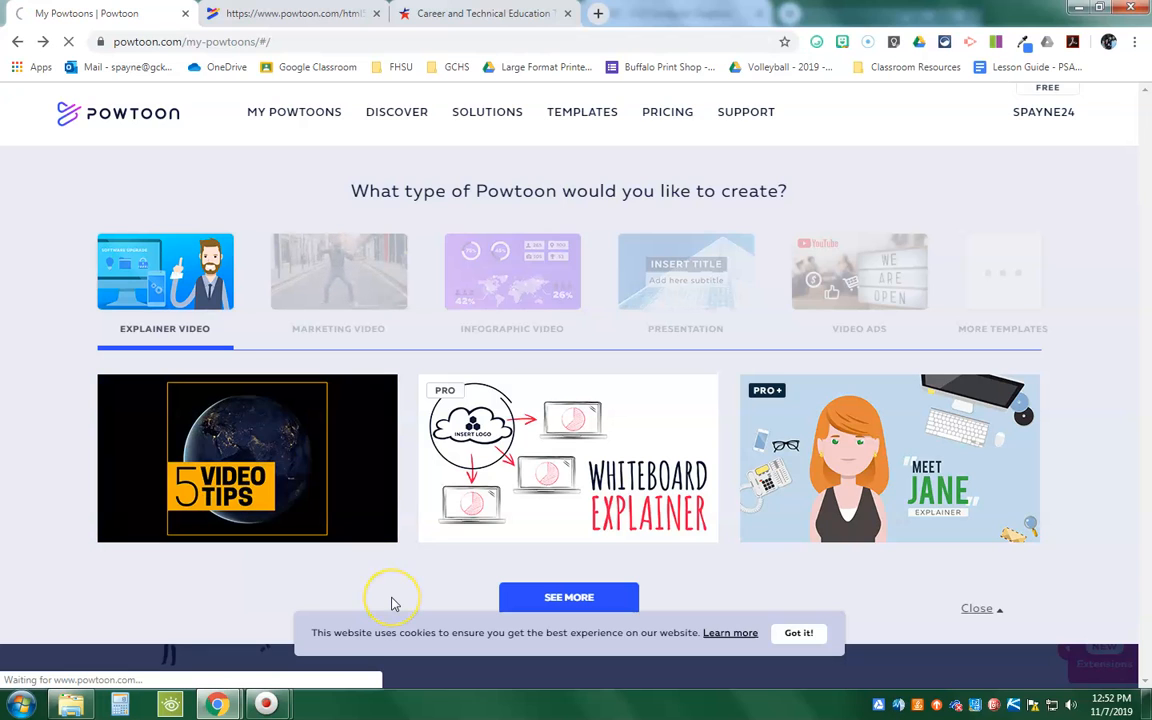
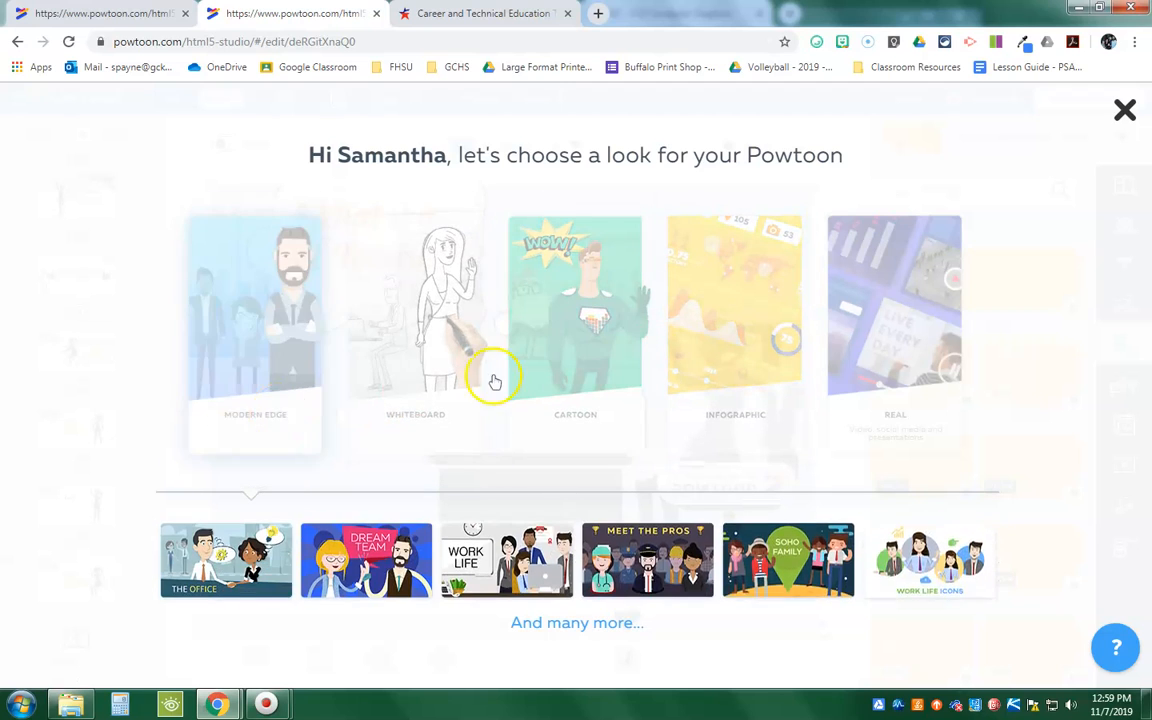
# Step: Dismiss the look chooser, view the Shapes and Images libraries, and show slide 21, First Choice
pyautogui.click(1124, 110)
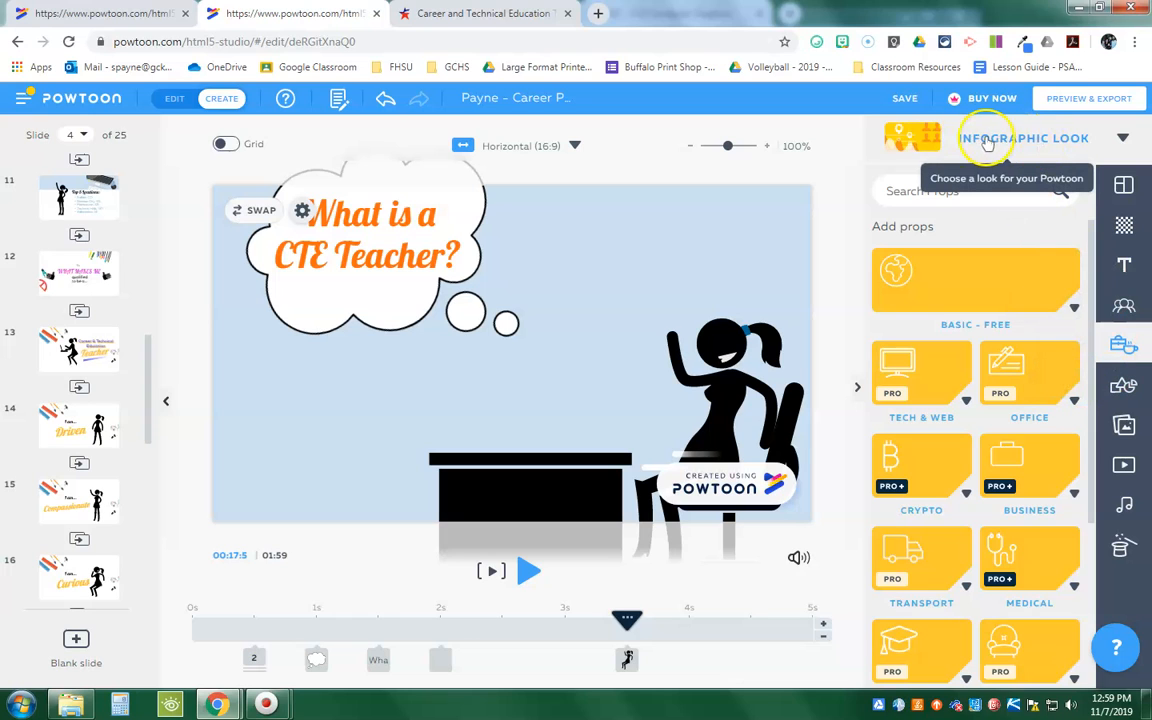
pyautogui.click(1124, 385)
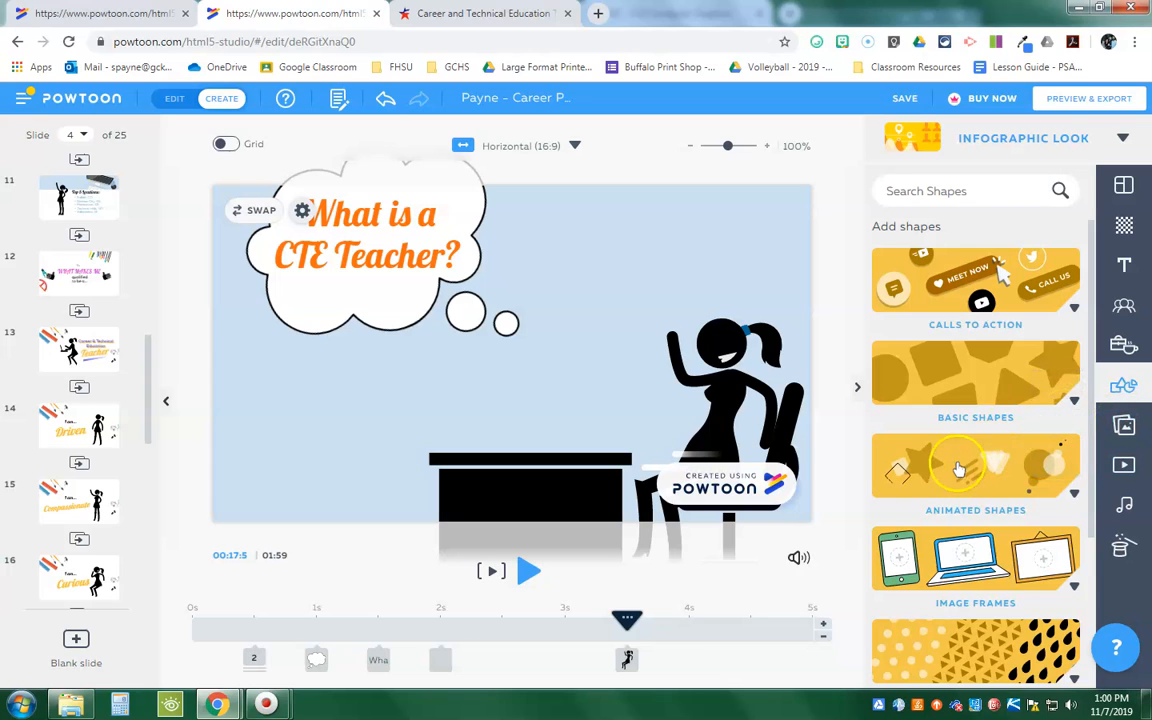
pyautogui.click(1127, 433)
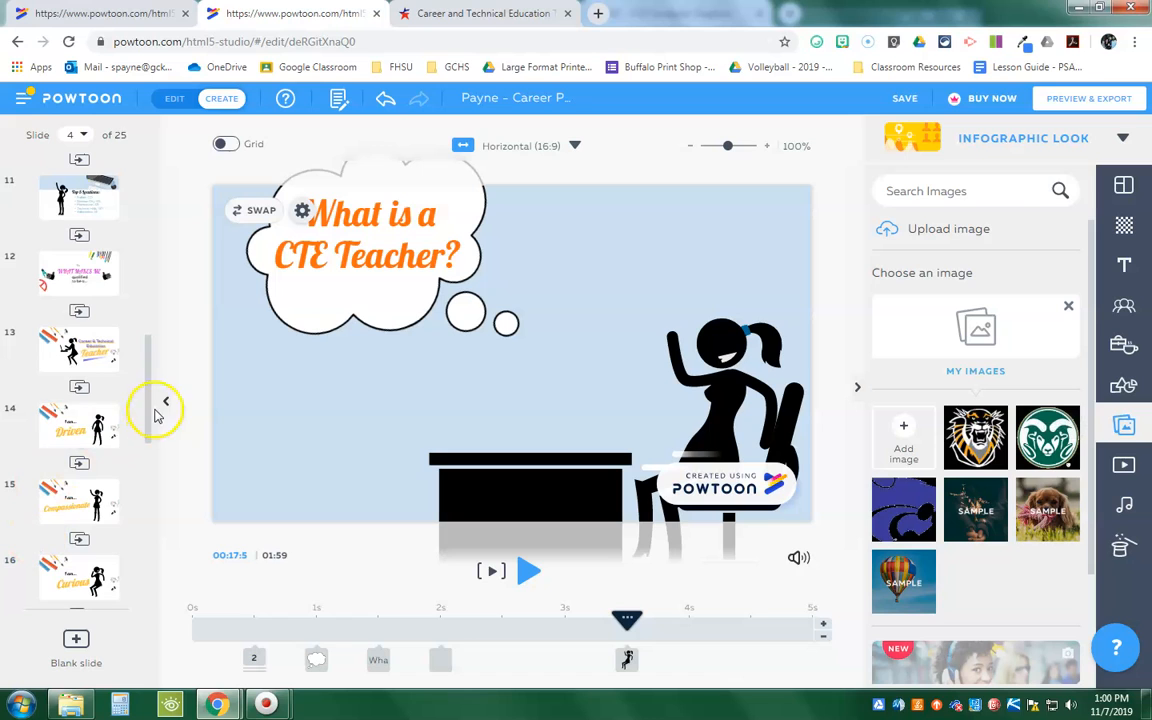
pyautogui.moveTo(147, 399); pyautogui.dragTo(140, 575)
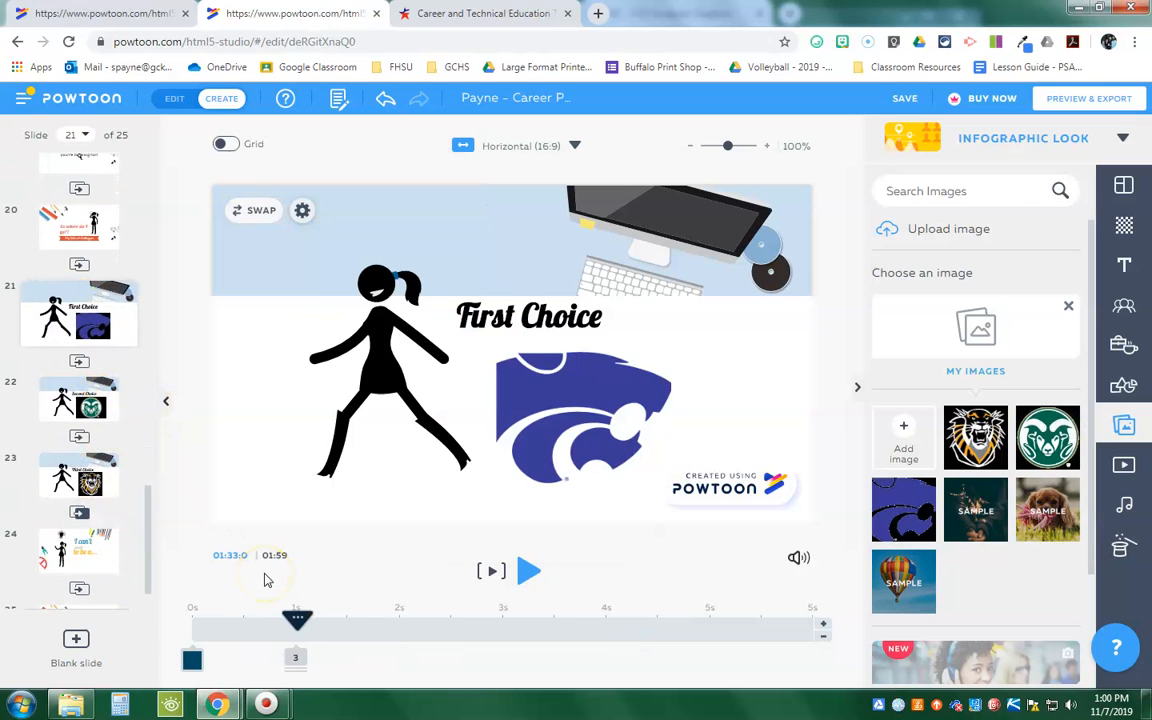
pyautogui.click(570, 400)
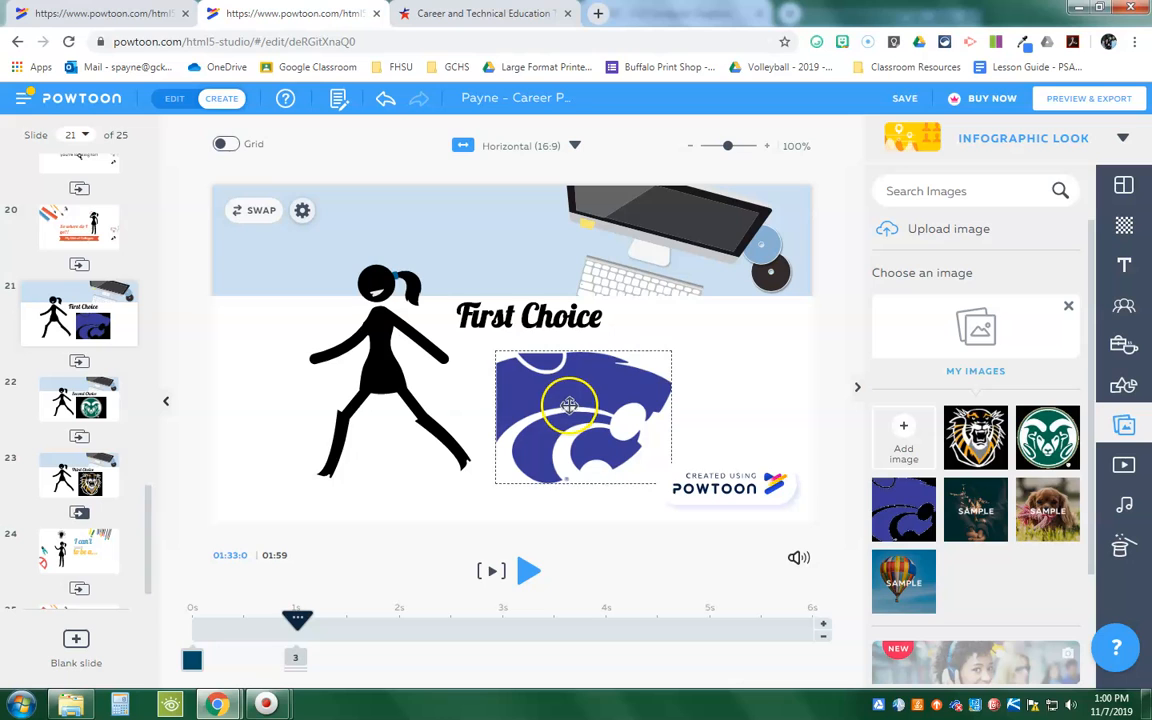
# Step: Review the Videos, Sound and Specials libraries, and check the sound control of the Powtoon
pyautogui.click(1124, 466)
pyautogui.moveTo(1094, 313)
pyautogui.mouseDown()
pyautogui.moveTo(1078, 427)
pyautogui.moveTo(1082, 316)
pyautogui.moveTo(1086, 334)
pyautogui.mouseUp()
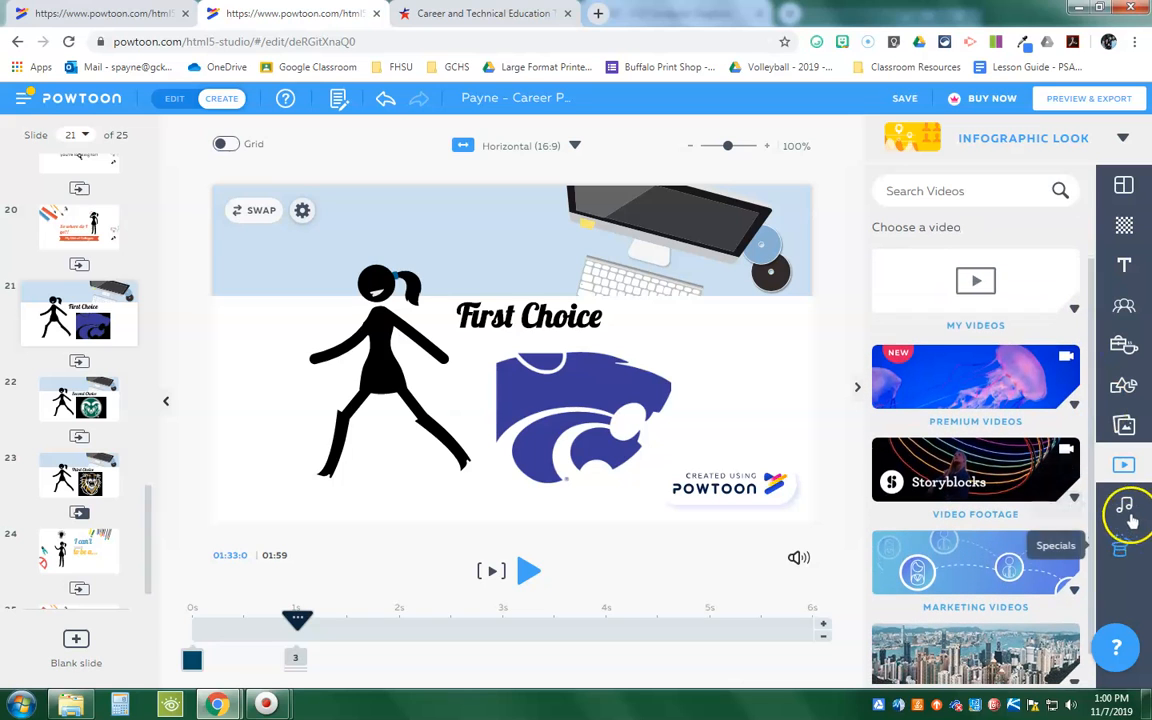
pyautogui.click(1126, 507)
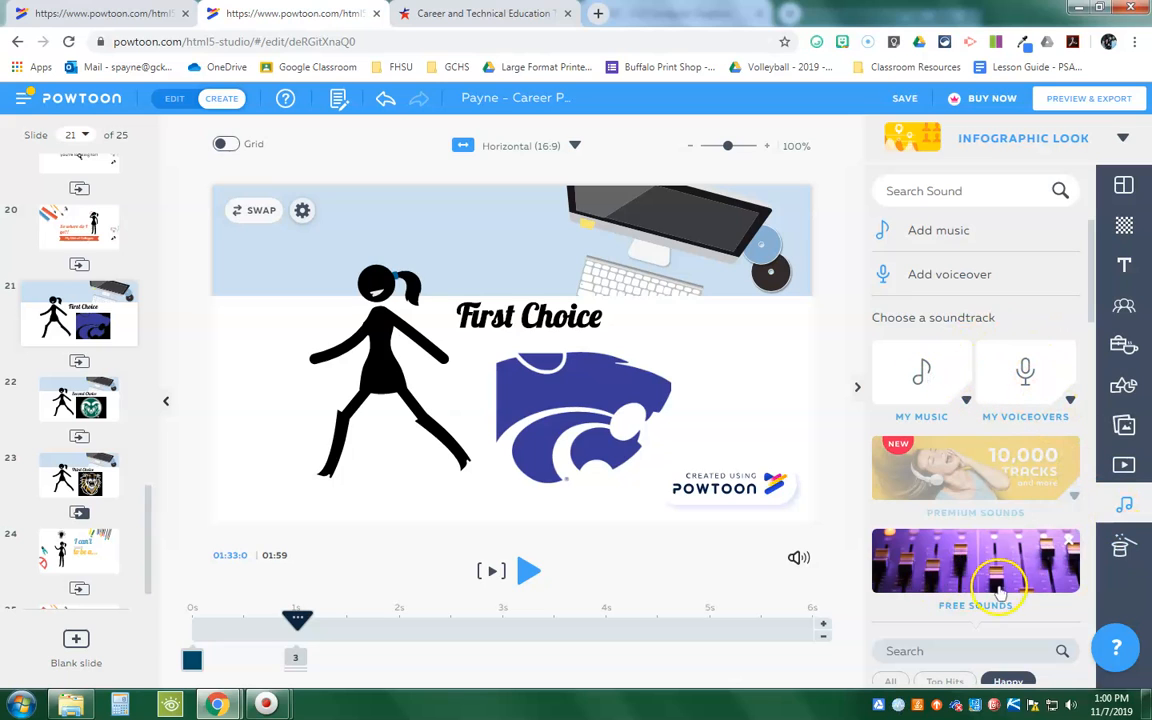
pyautogui.click(797, 557)
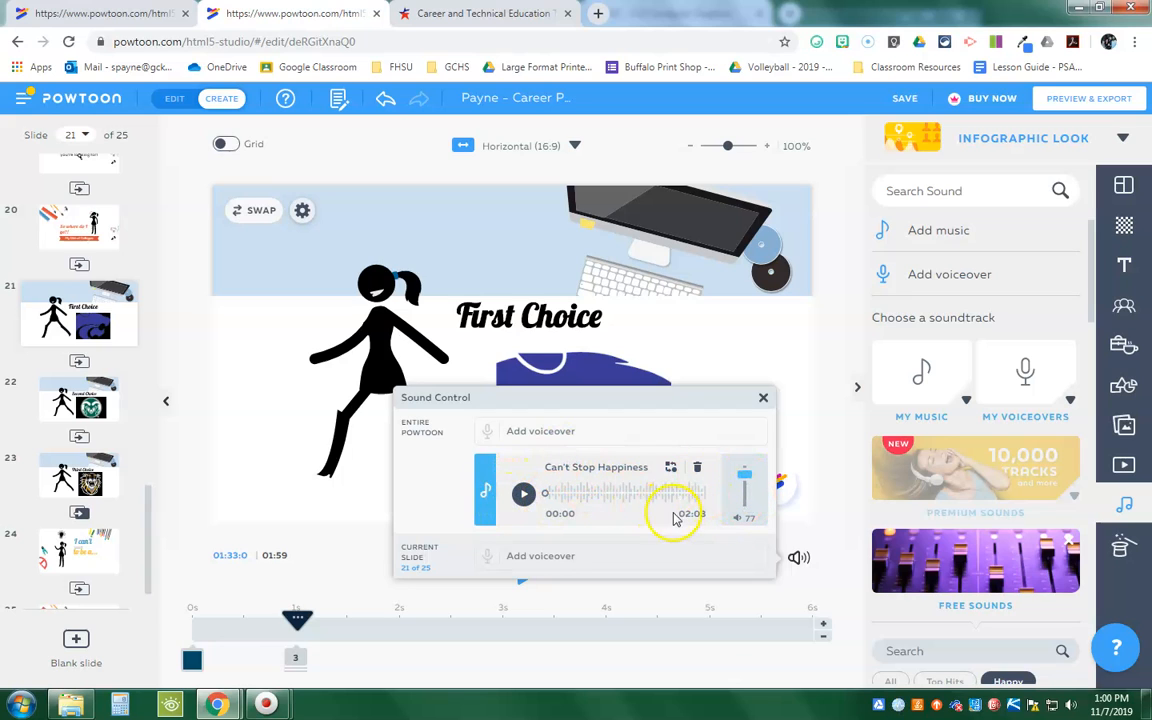
pyautogui.click(1125, 546)
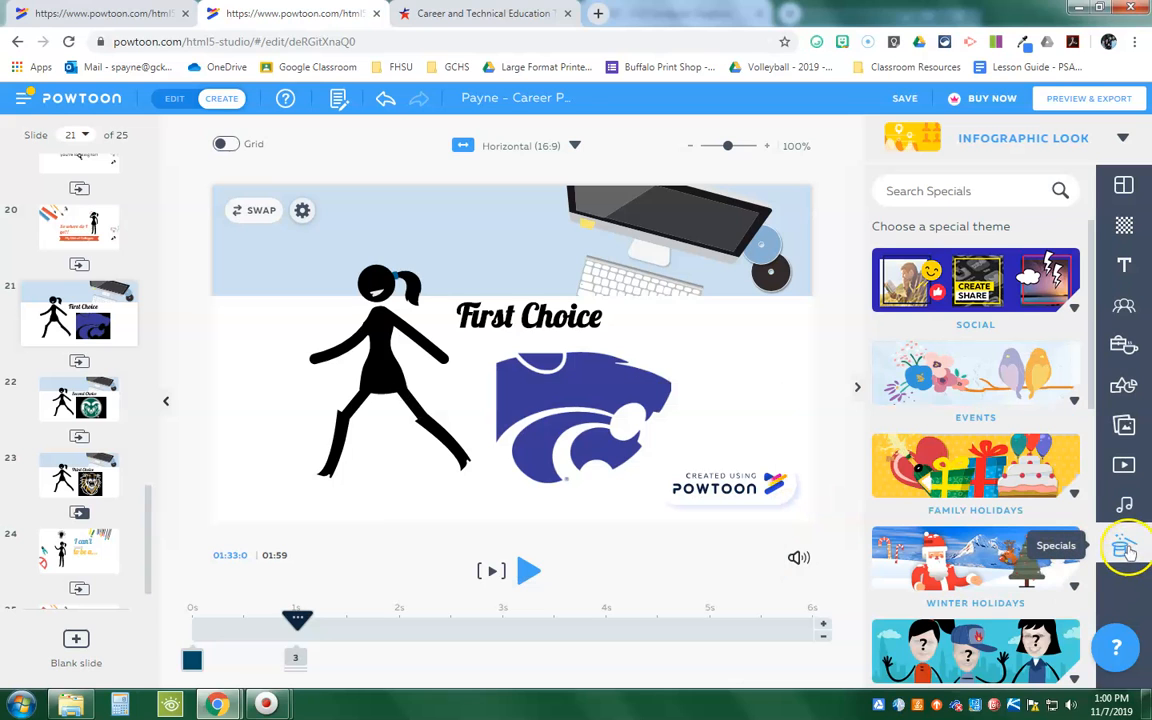
# Step: Flip the walking stick figure on the First Choice slide horizontally so that it faces the logo
pyautogui.click(296, 276)
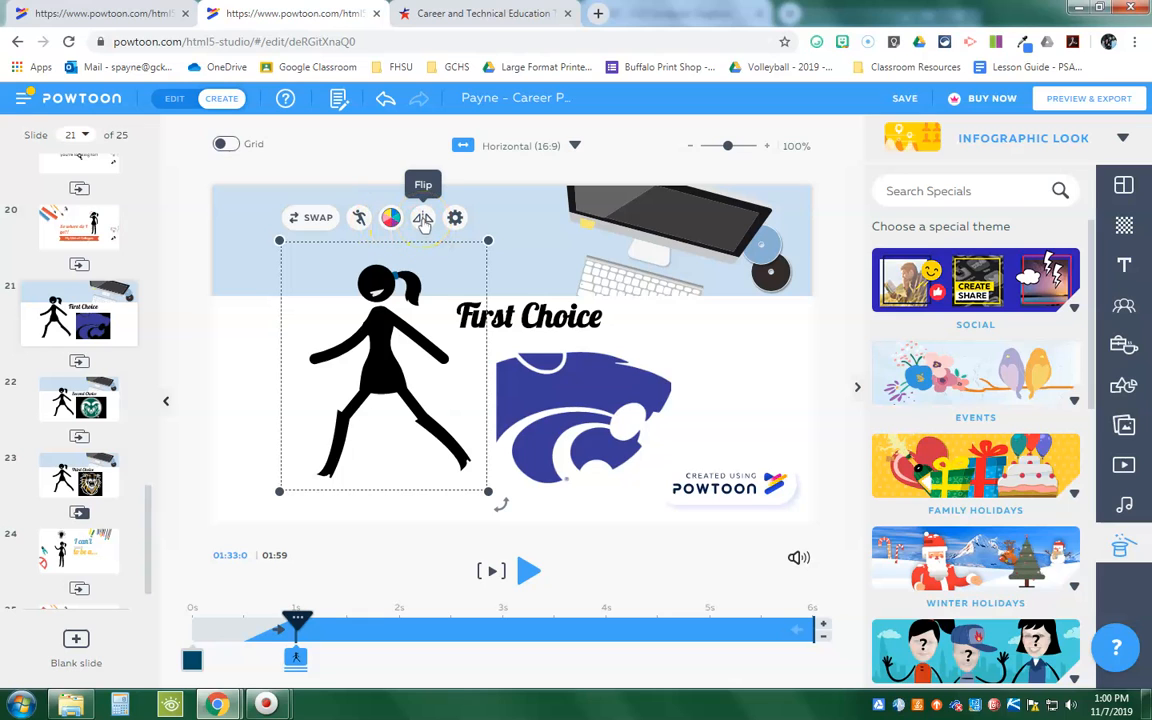
pyautogui.click(423, 219)
pyautogui.click(423, 219)
pyautogui.click(423, 219)
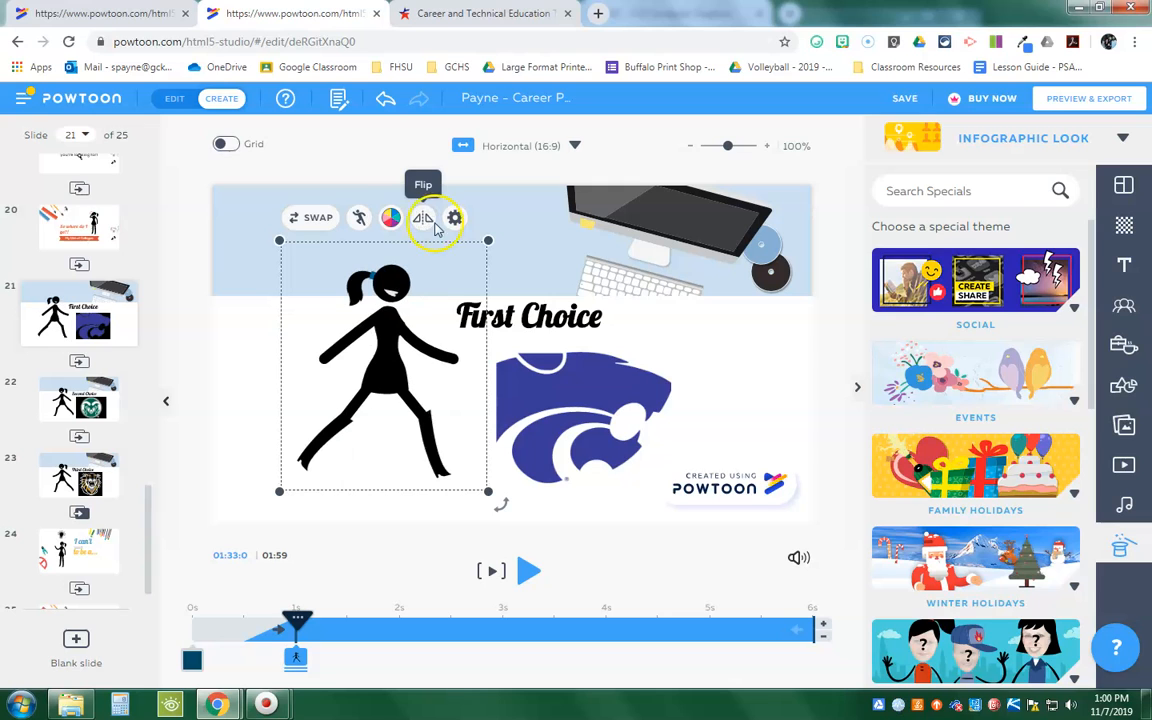
# Step: View the enter and exit effects available for the walking figure and close them without changing anything
pyautogui.click(457, 218)
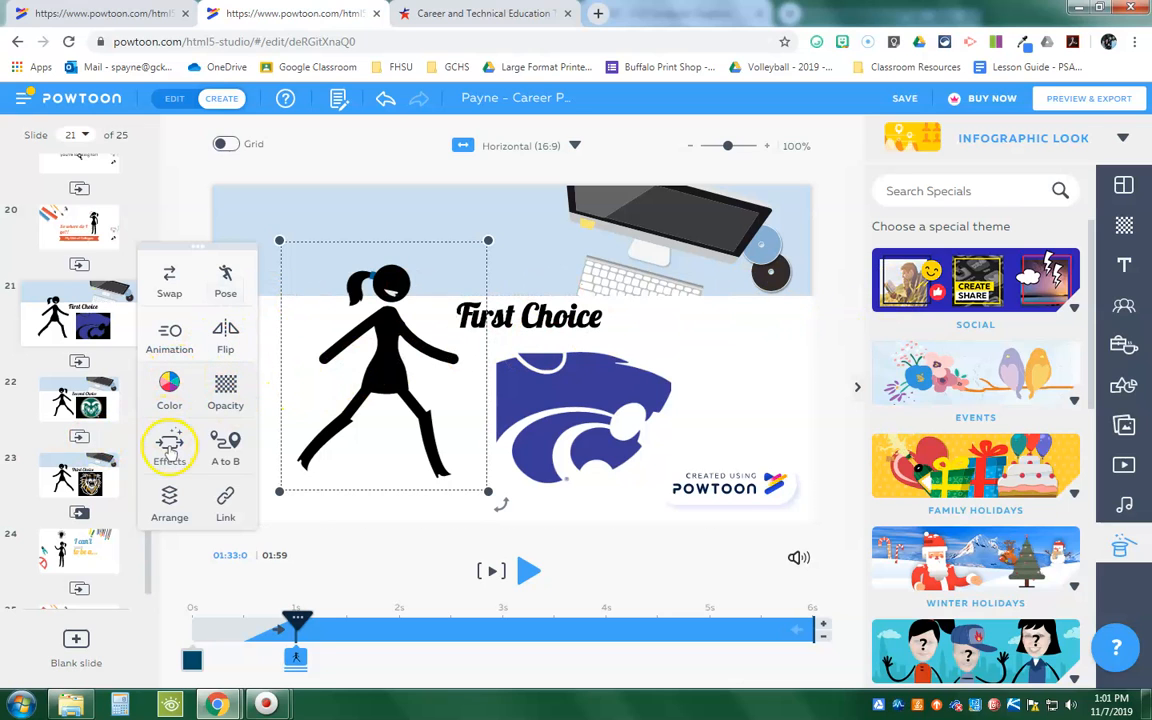
pyautogui.click(169, 447)
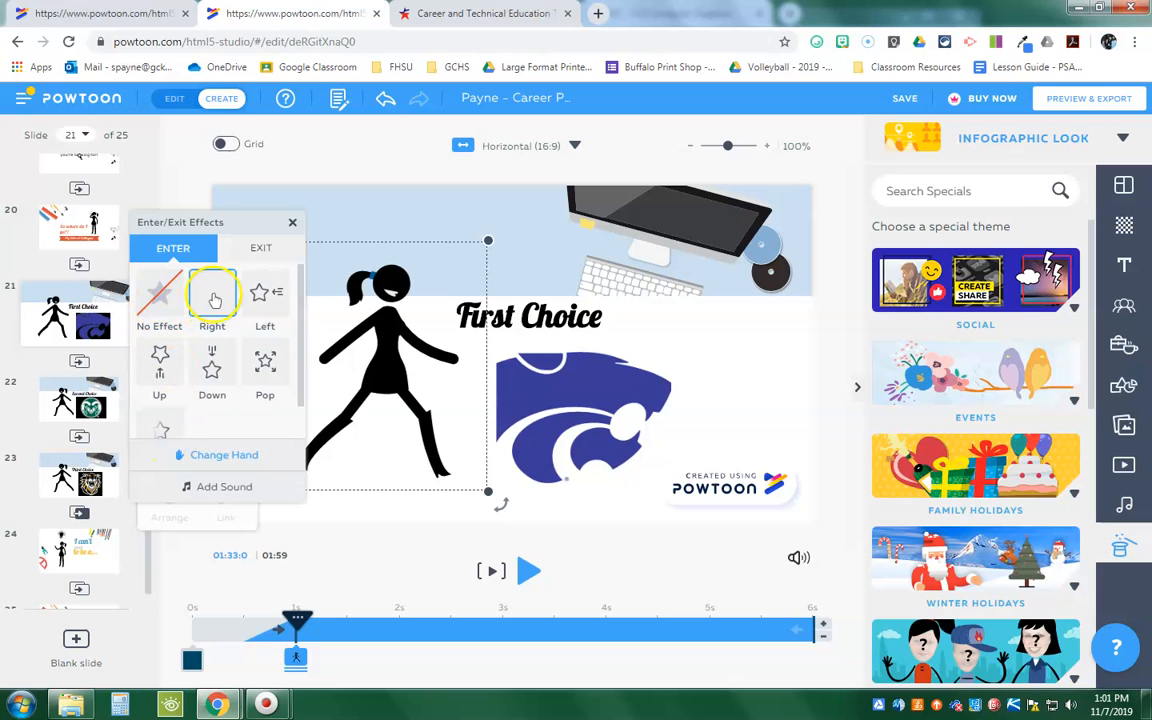
pyautogui.click(292, 224)
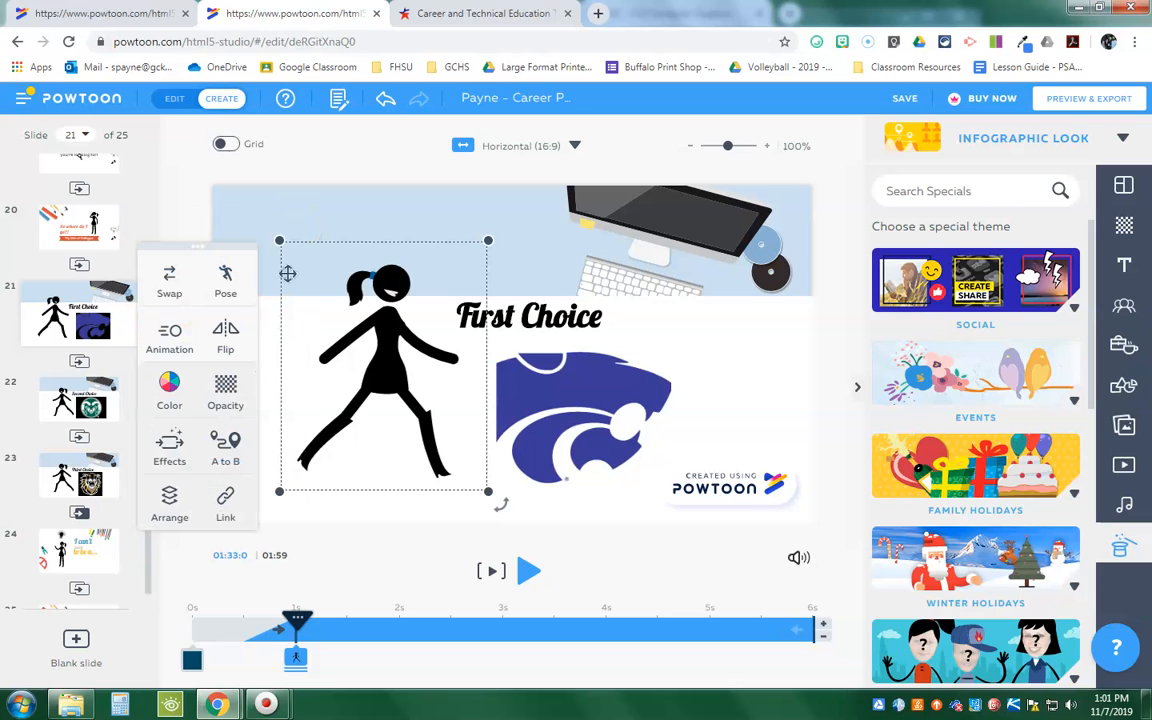
# Step: Add an A to B motion to the walking figure, running from the slide's lower left corner to its upper right edge
pyautogui.click(225, 453)
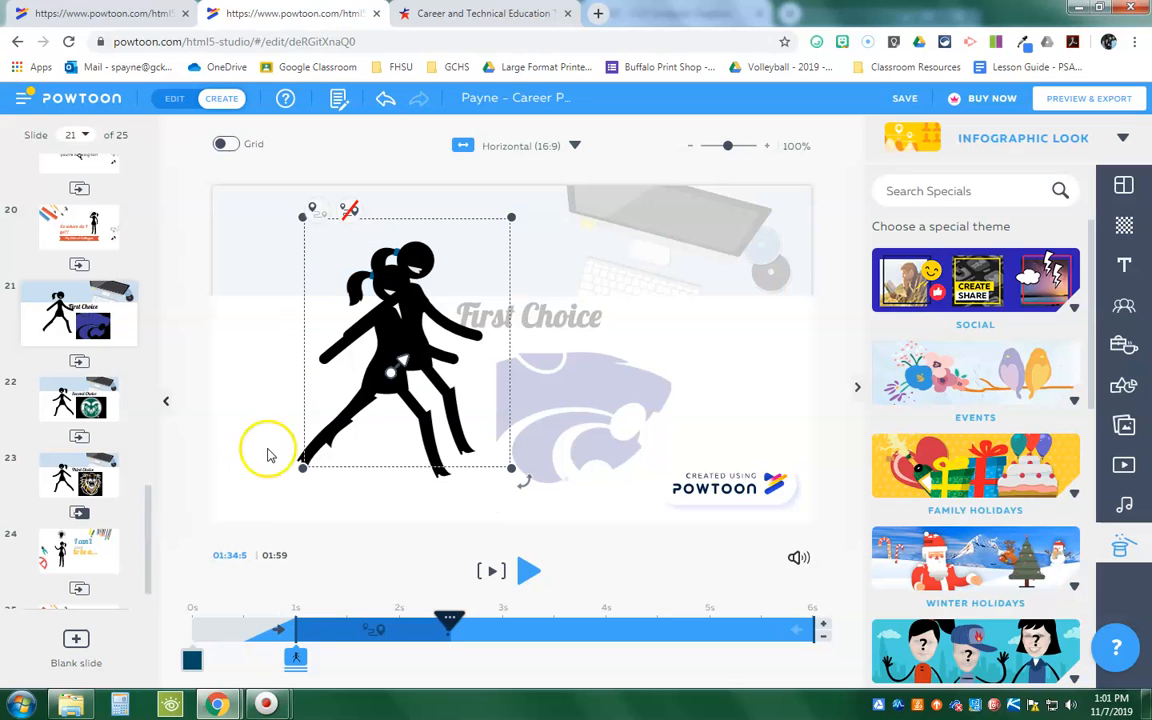
pyautogui.moveTo(385, 395); pyautogui.dragTo(785, 310)
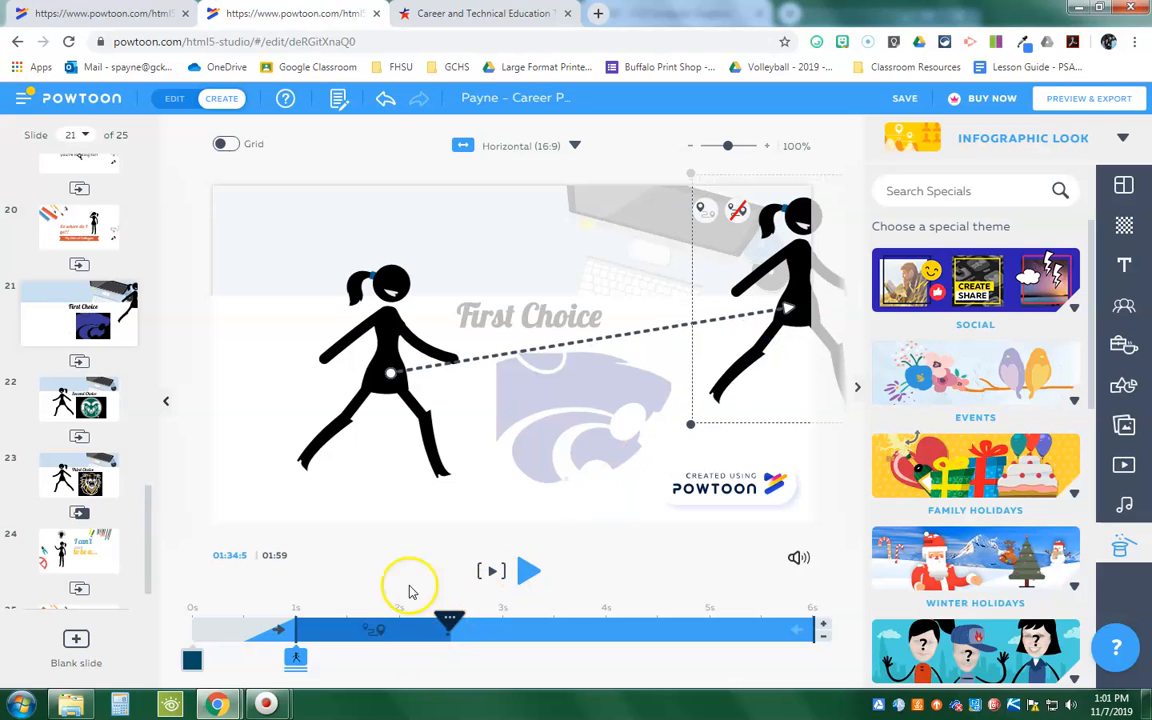
pyautogui.moveTo(355, 401); pyautogui.dragTo(254, 454)
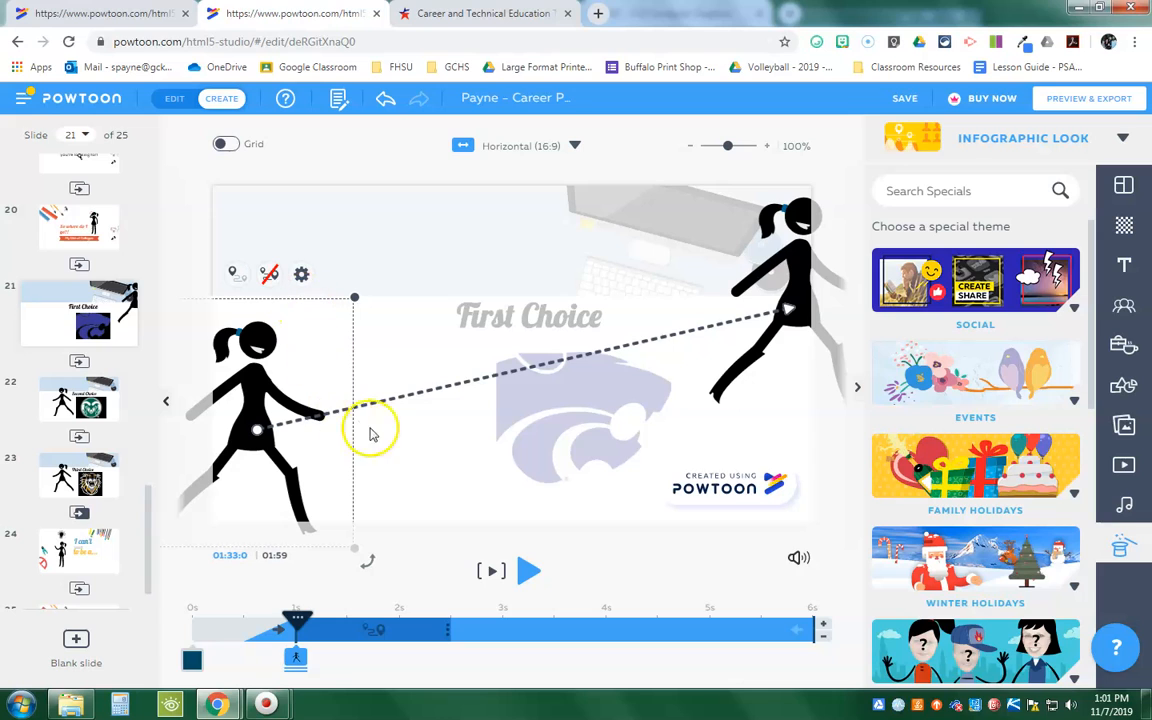
pyautogui.click(427, 424)
pyautogui.click(242, 440)
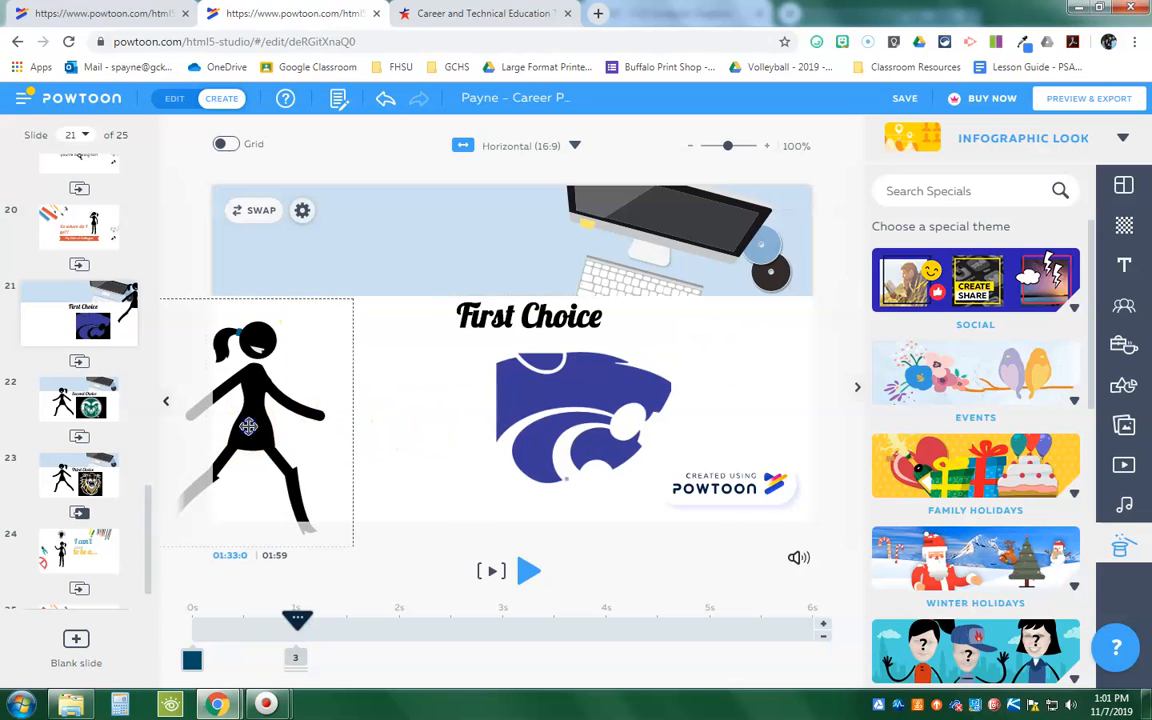
pyautogui.click(417, 442)
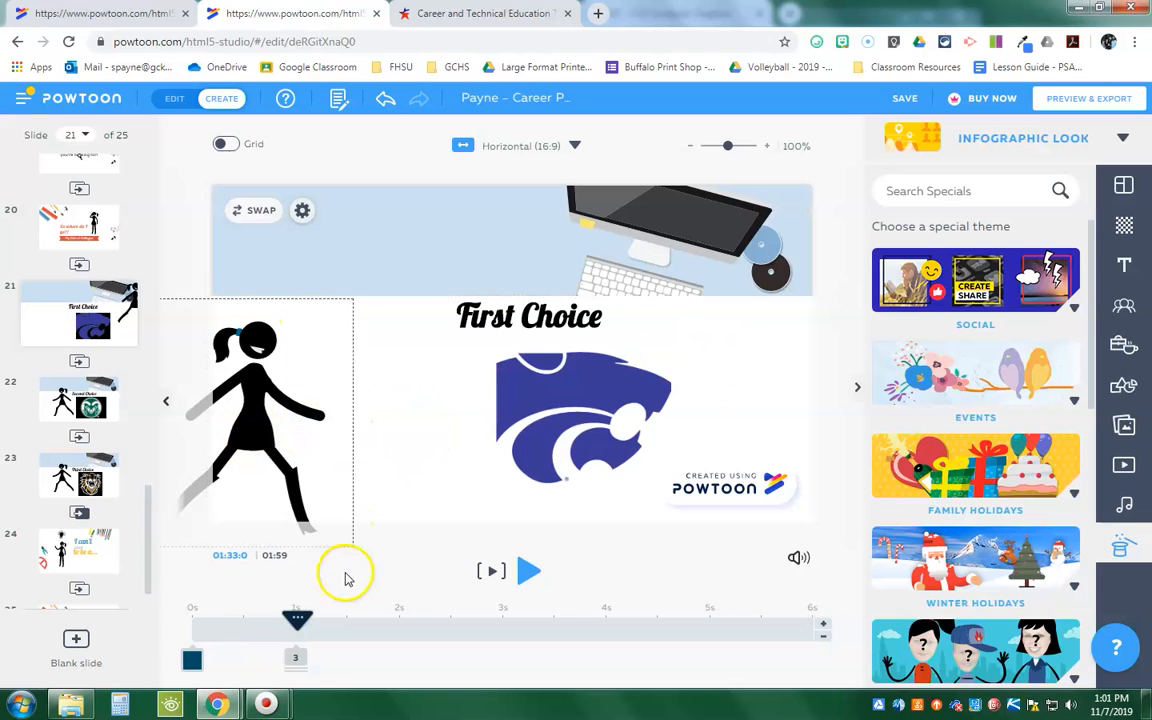
# Step: Play slide 21 from near its start to check the figure's A to B motion, then pause playback
pyautogui.click(237, 622)
pyautogui.click(529, 570)
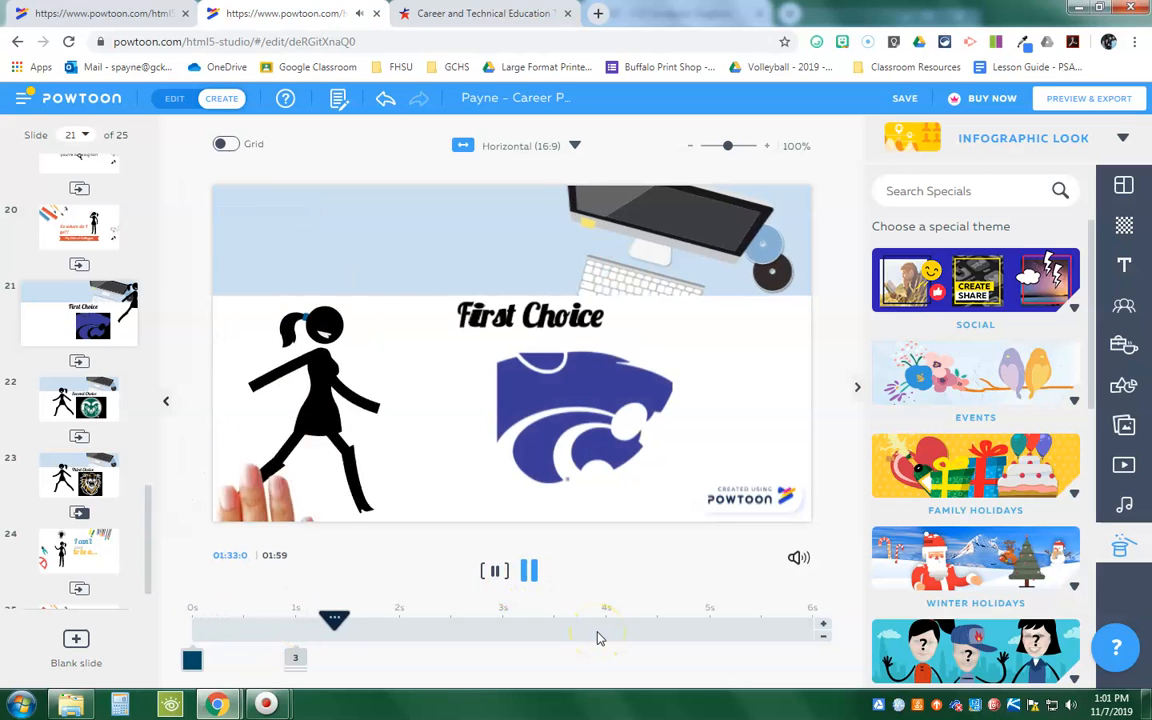
pyautogui.click(528, 570)
# Step: Move the end point of the figure's A to B path completely beyond the slide's right edge
pyautogui.click(784, 319)
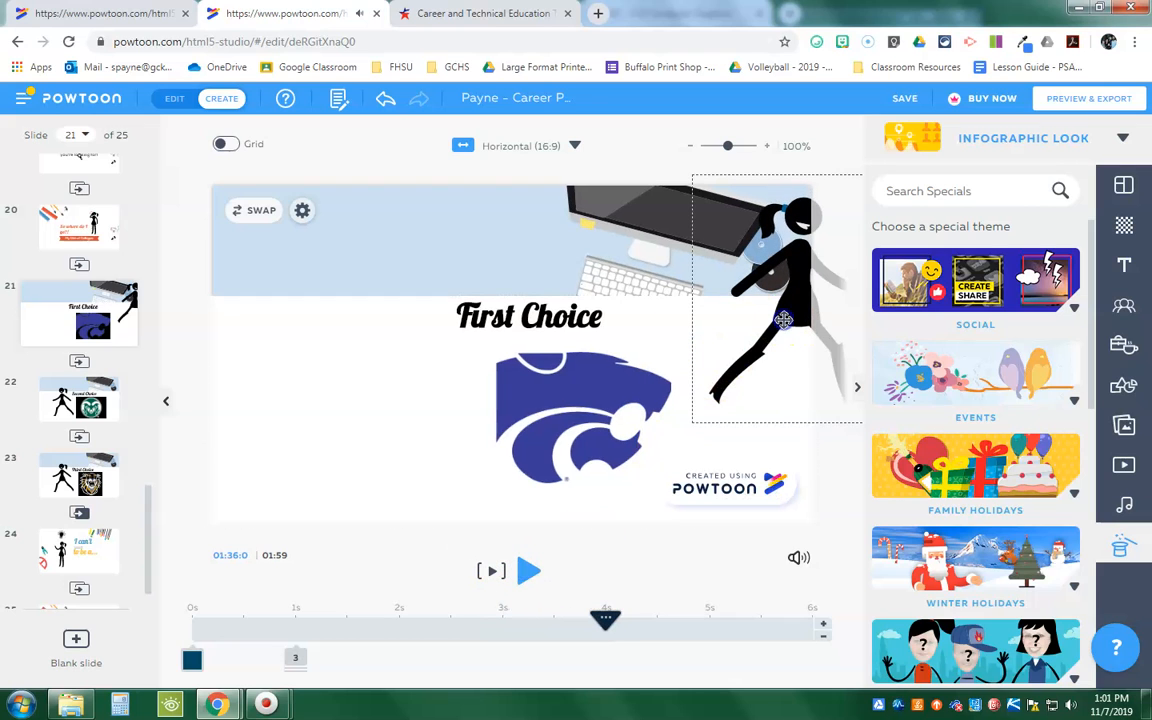
pyautogui.click(784, 320)
pyautogui.moveTo(786, 312); pyautogui.dragTo(929, 291)
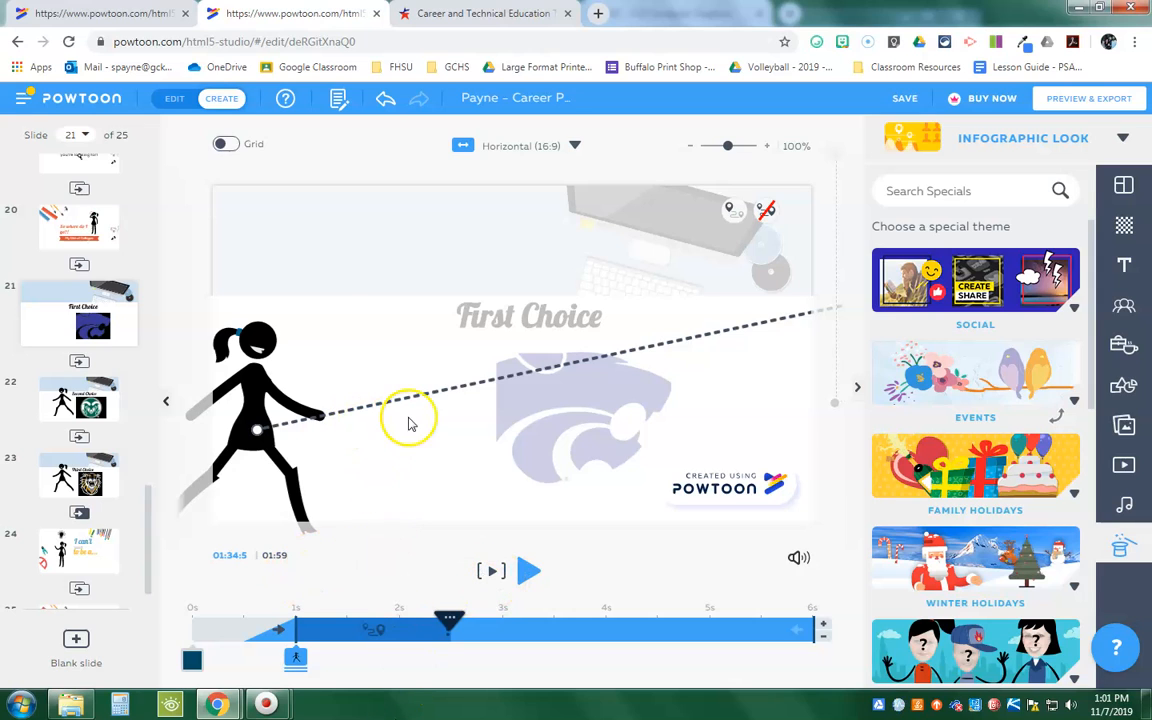
# Step: Send the walking figure at the start of its path to the back of the slide's layer order
pyautogui.click(294, 302)
pyautogui.click(301, 273)
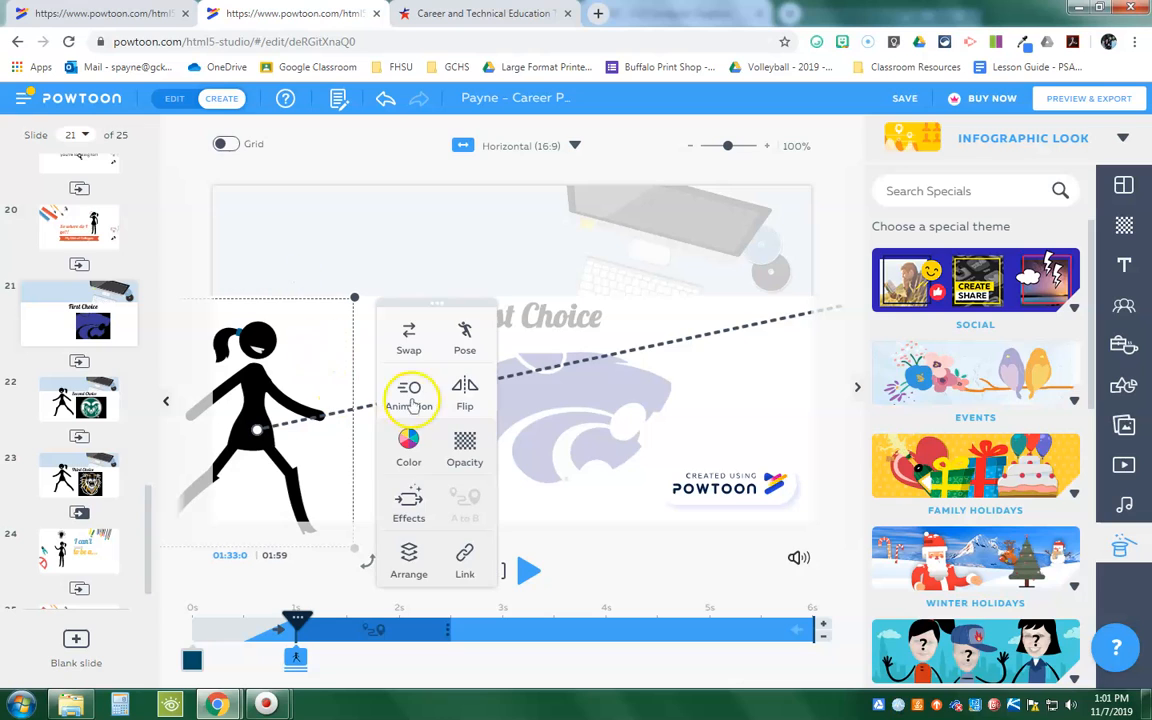
pyautogui.click(407, 567)
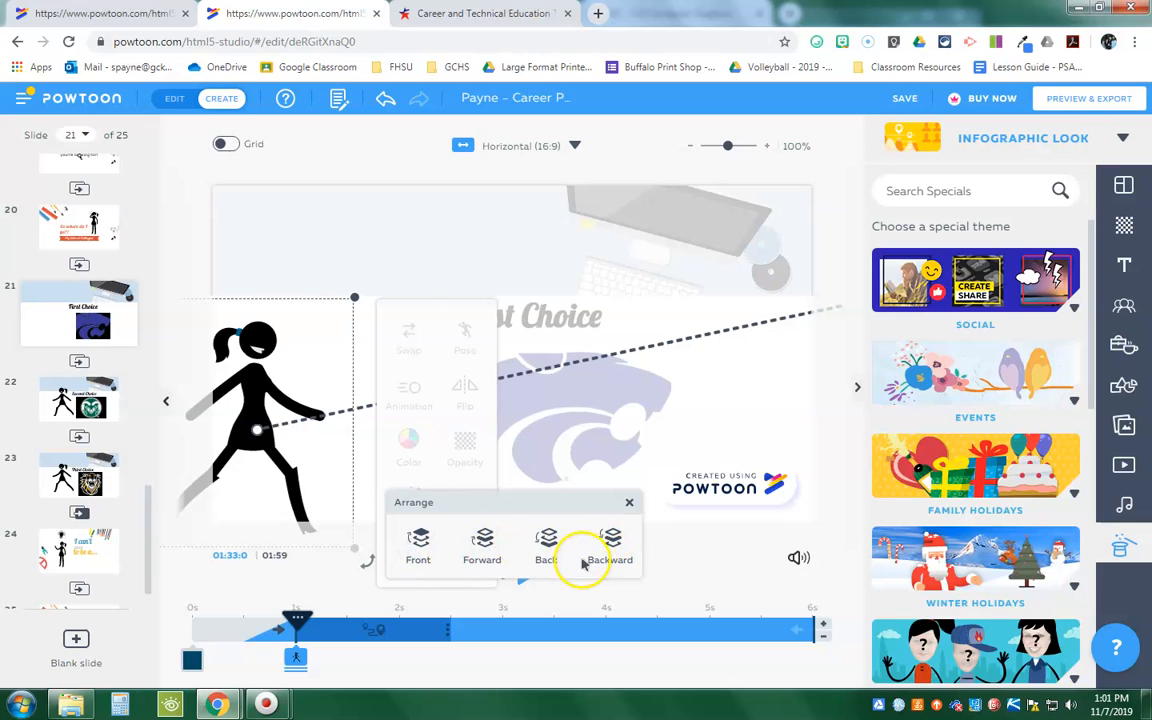
pyautogui.click(547, 553)
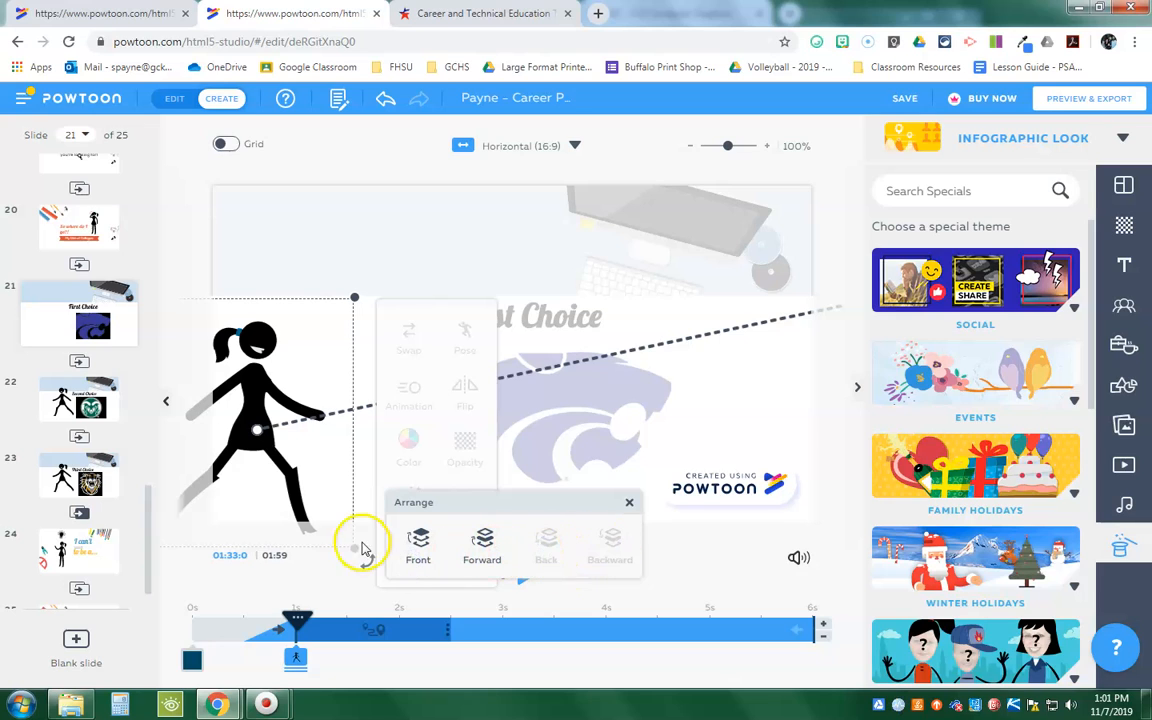
pyautogui.click(319, 447)
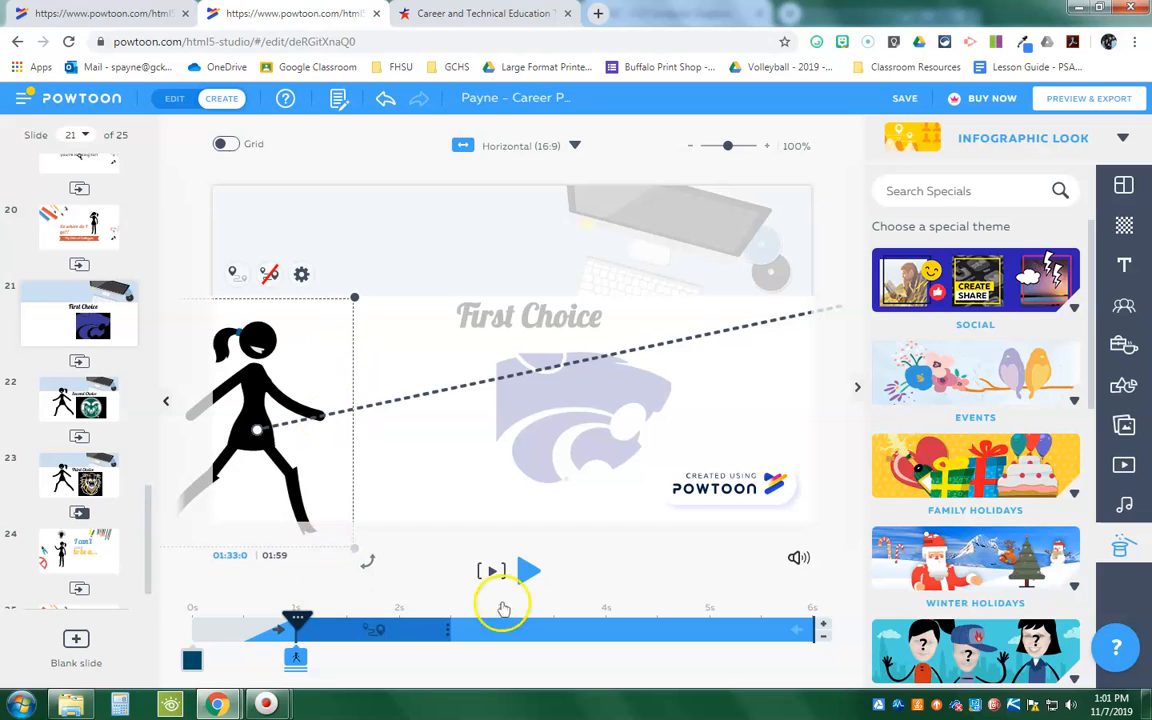
# Step: Play slide 21 again to check the figure's layering and inspect the grouped objects on the timeline
pyautogui.click(529, 571)
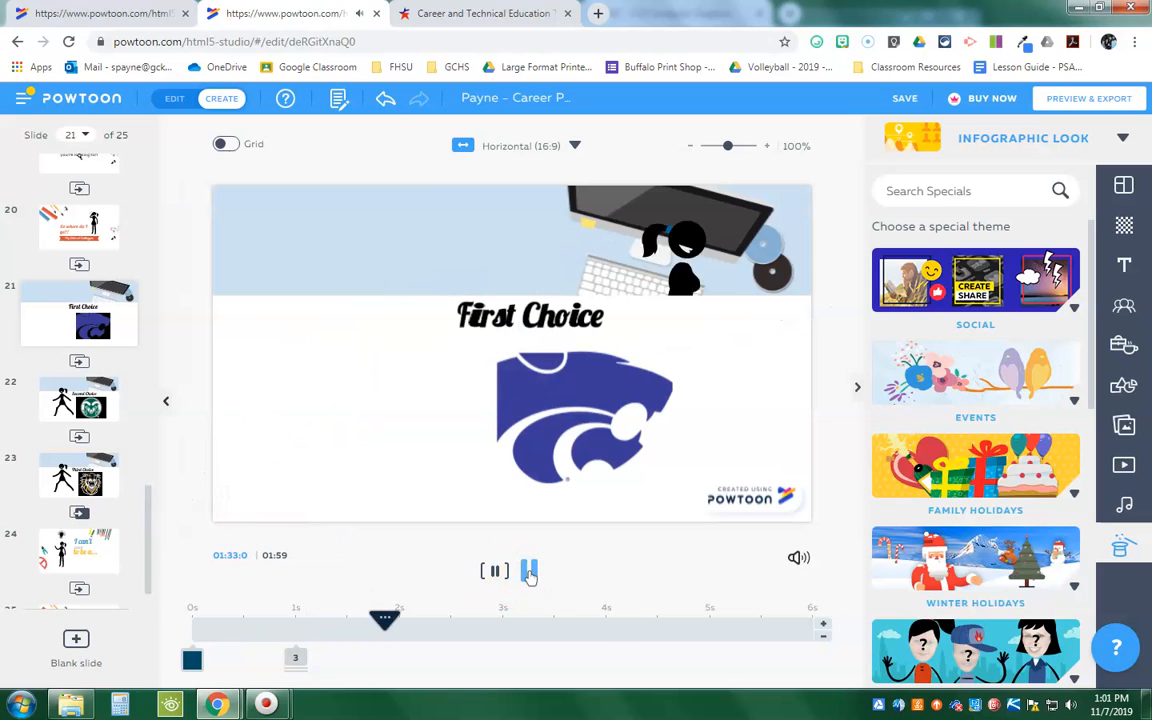
pyautogui.click(529, 571)
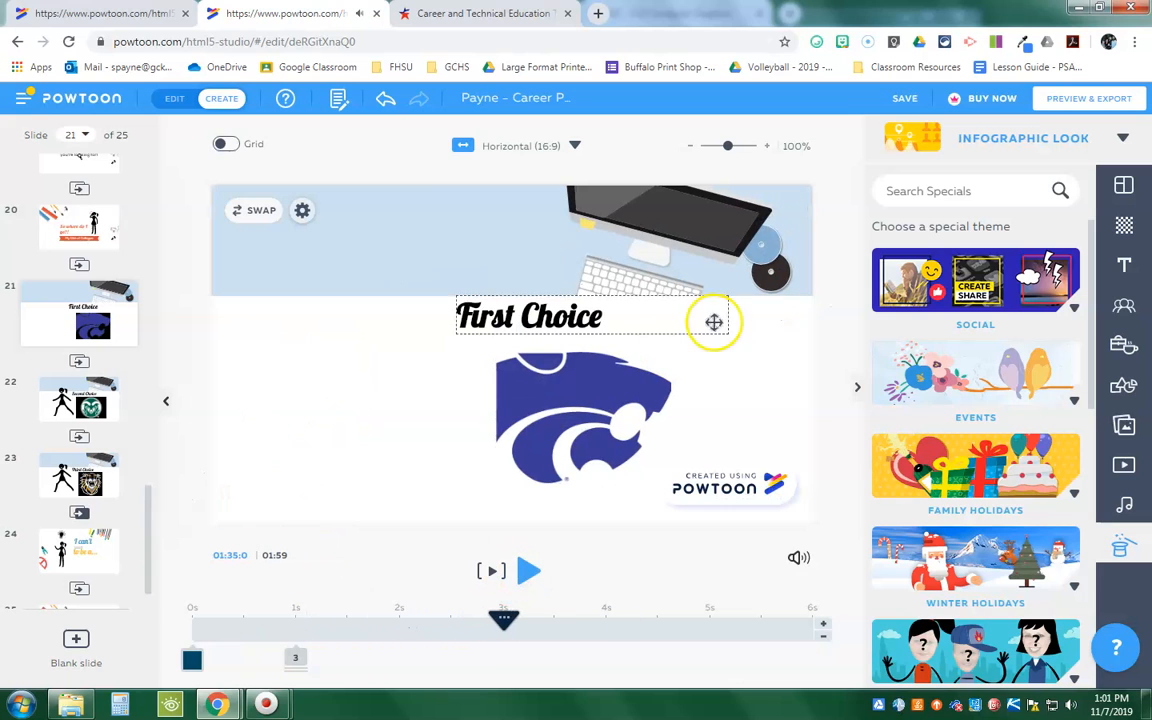
pyautogui.click(295, 657)
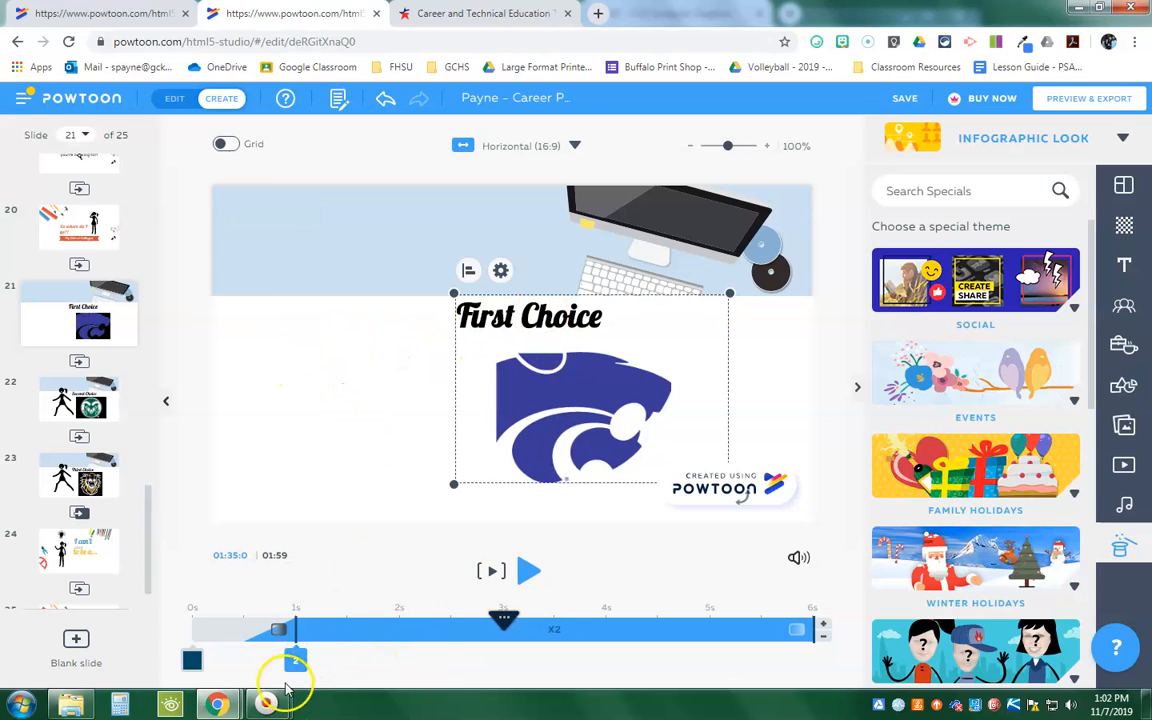
pyautogui.click(531, 570)
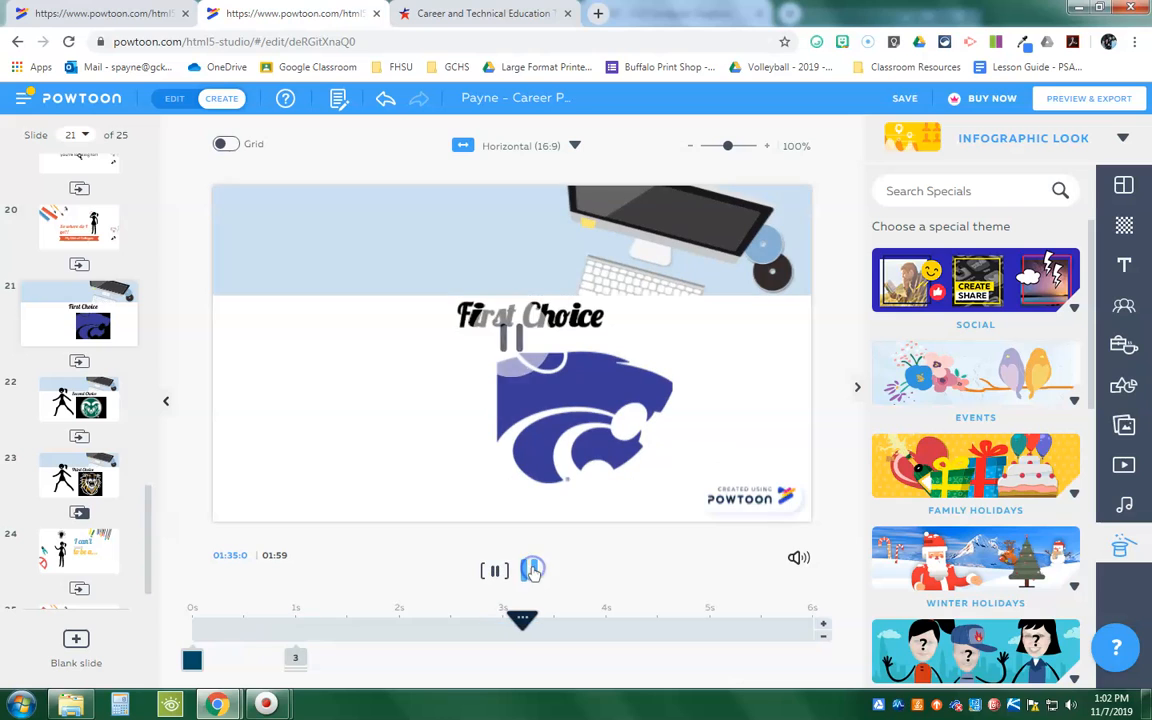
pyautogui.click(793, 258)
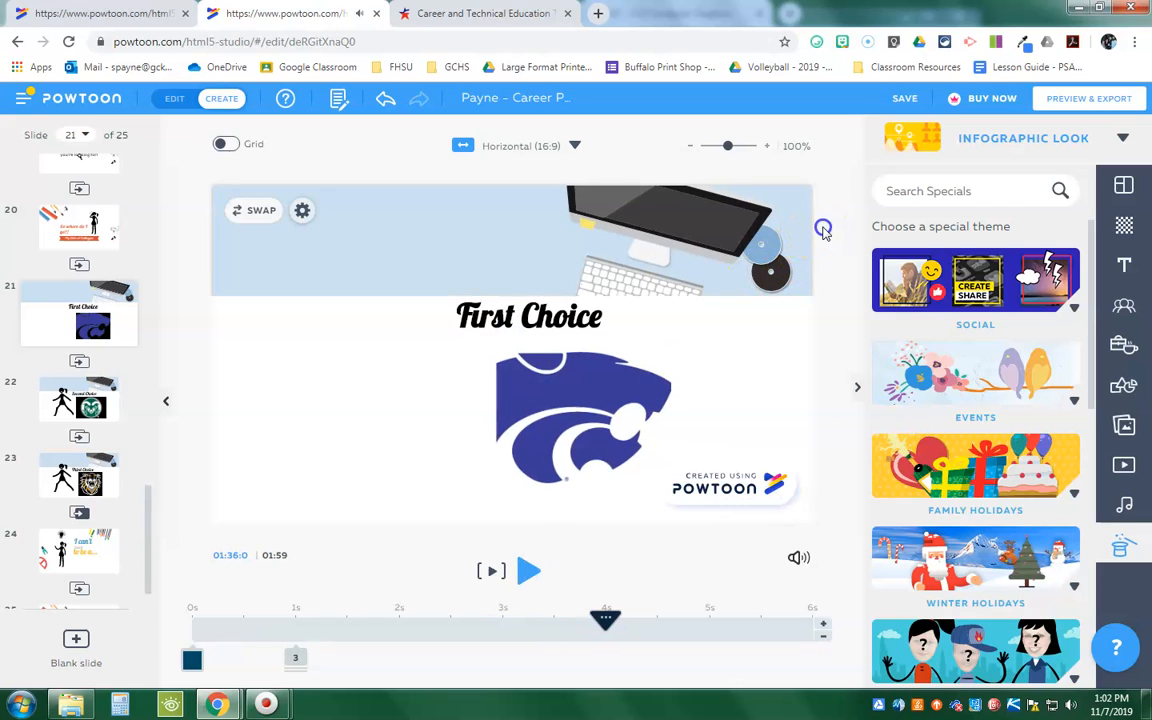
# Step: Send the white rectangle behind the First Choice text and logo to the back
pyautogui.click(291, 657)
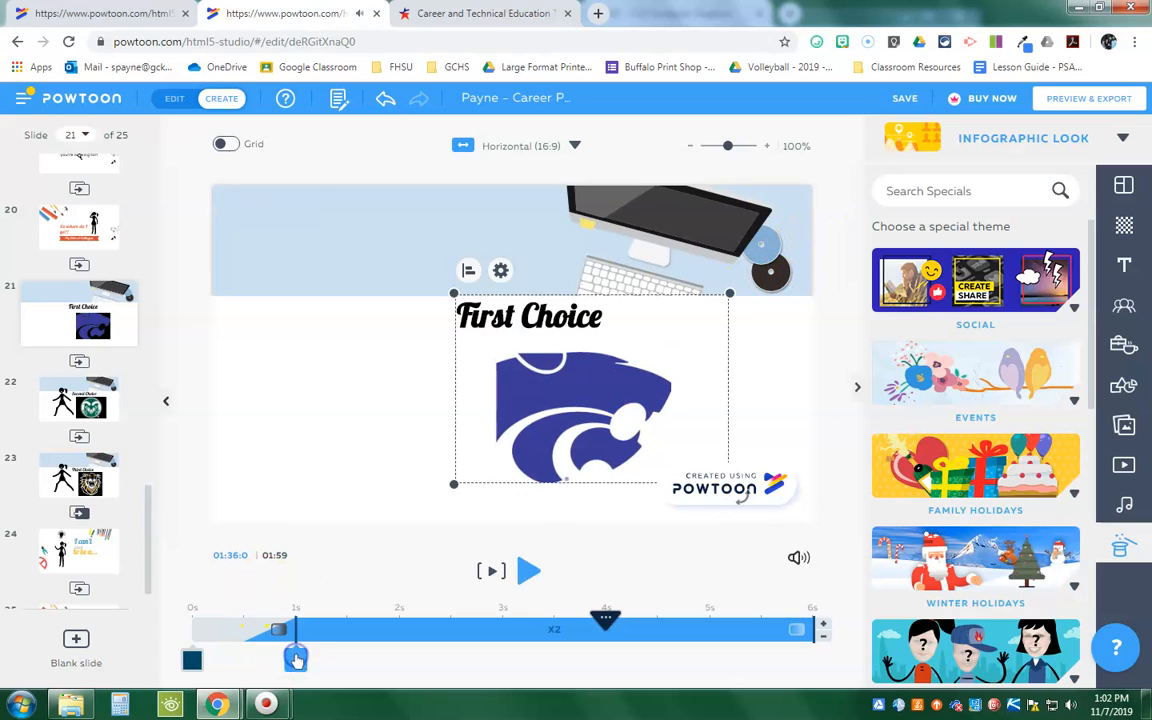
pyautogui.rightClick(278, 346)
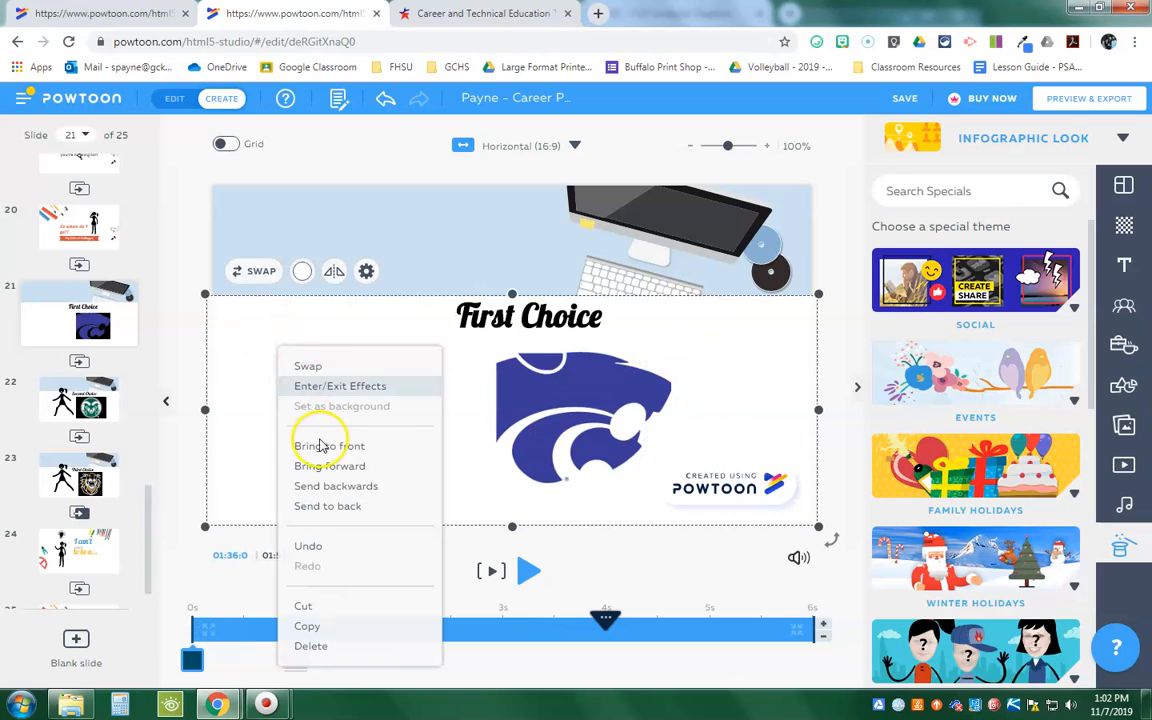
pyautogui.click(378, 507)
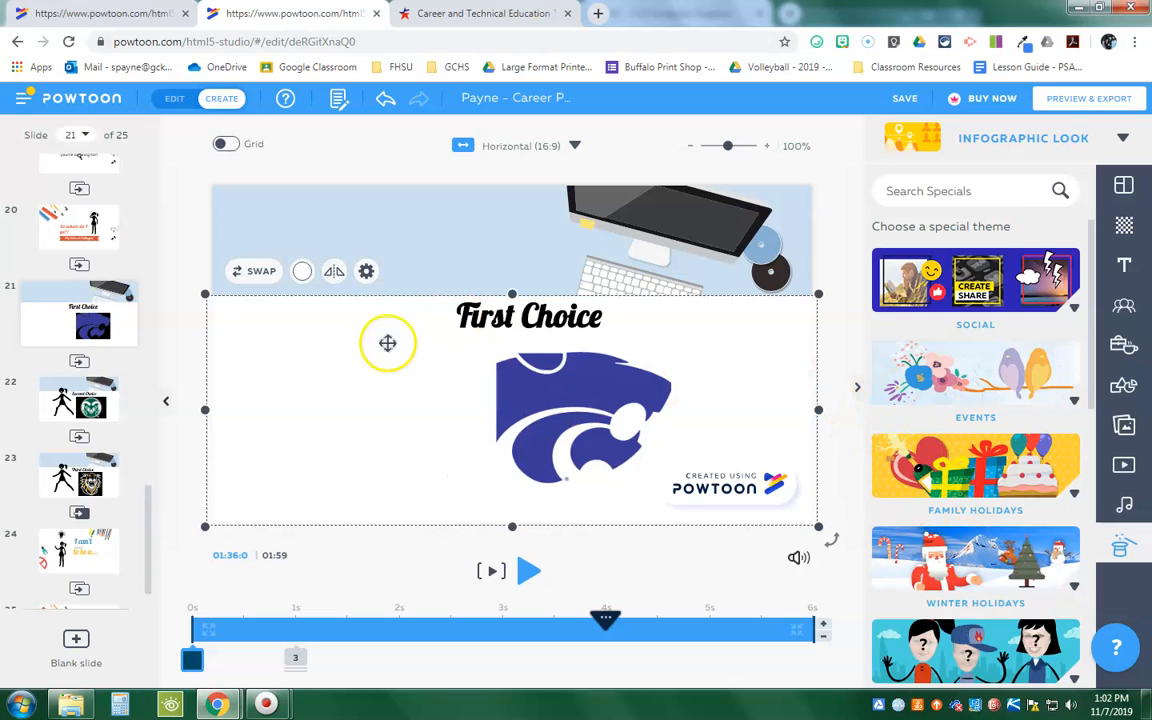
pyautogui.moveTo(148, 520); pyautogui.dragTo(168, 624)
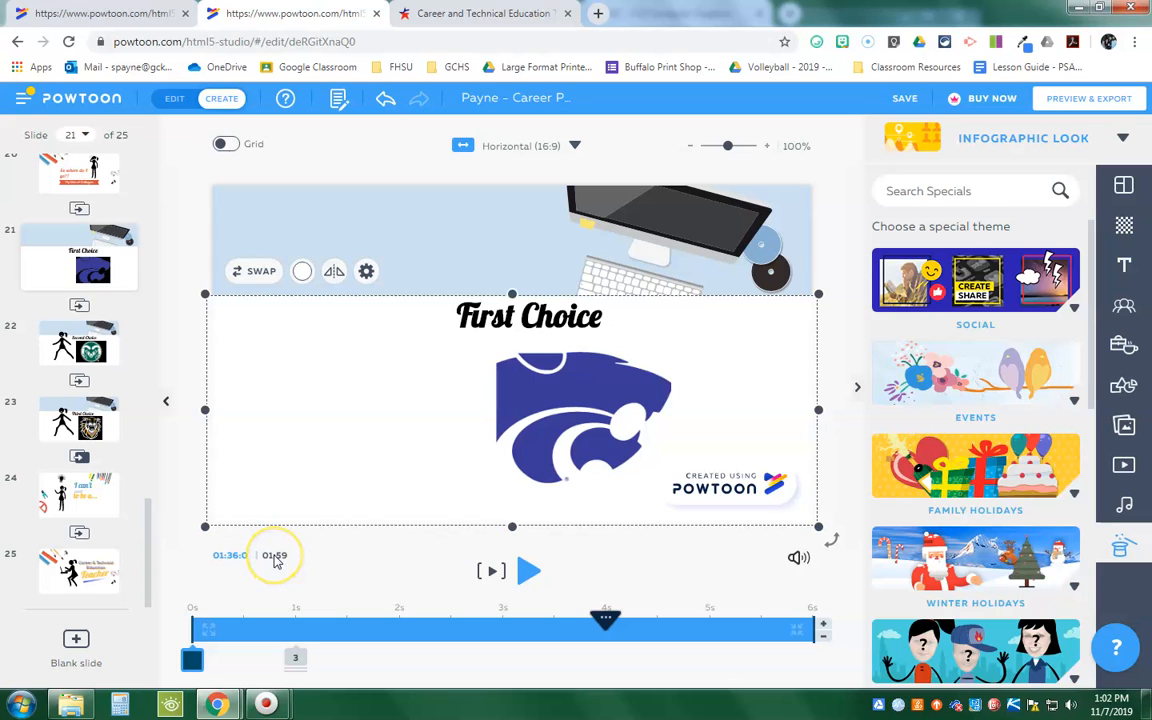
# Step: Return to slide 21 after a look at slide 25, and try to save the Powtoon
pyautogui.click(115, 562)
pyautogui.click(85, 255)
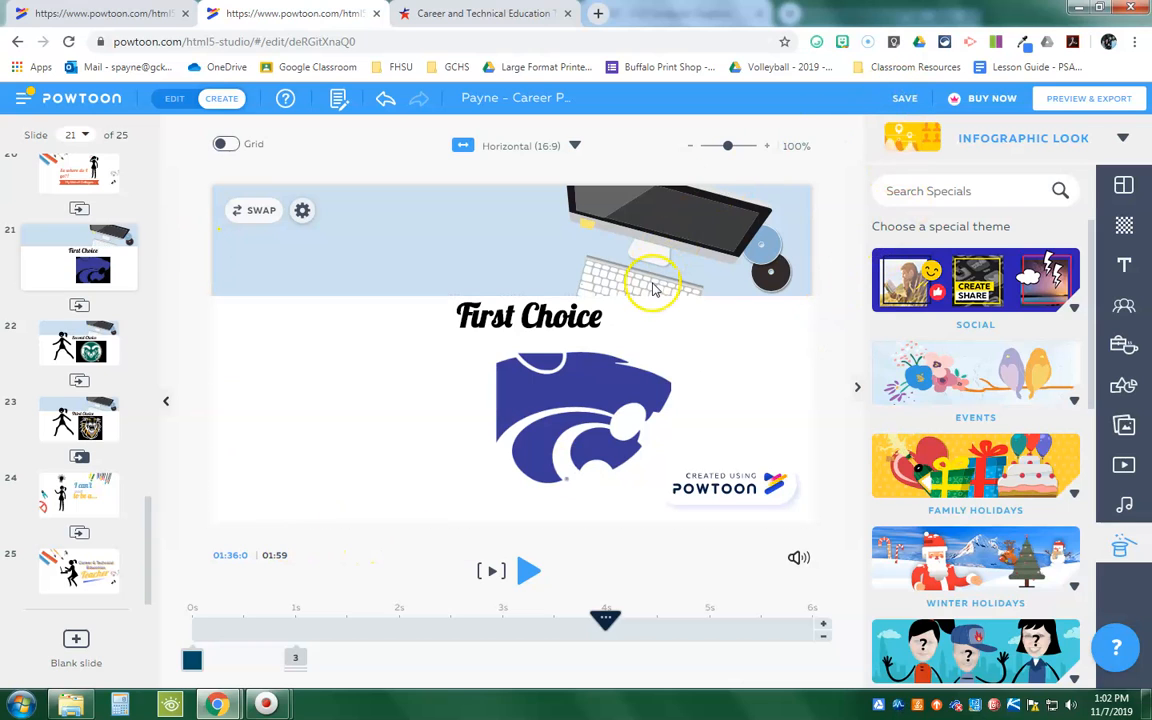
pyautogui.click(907, 101)
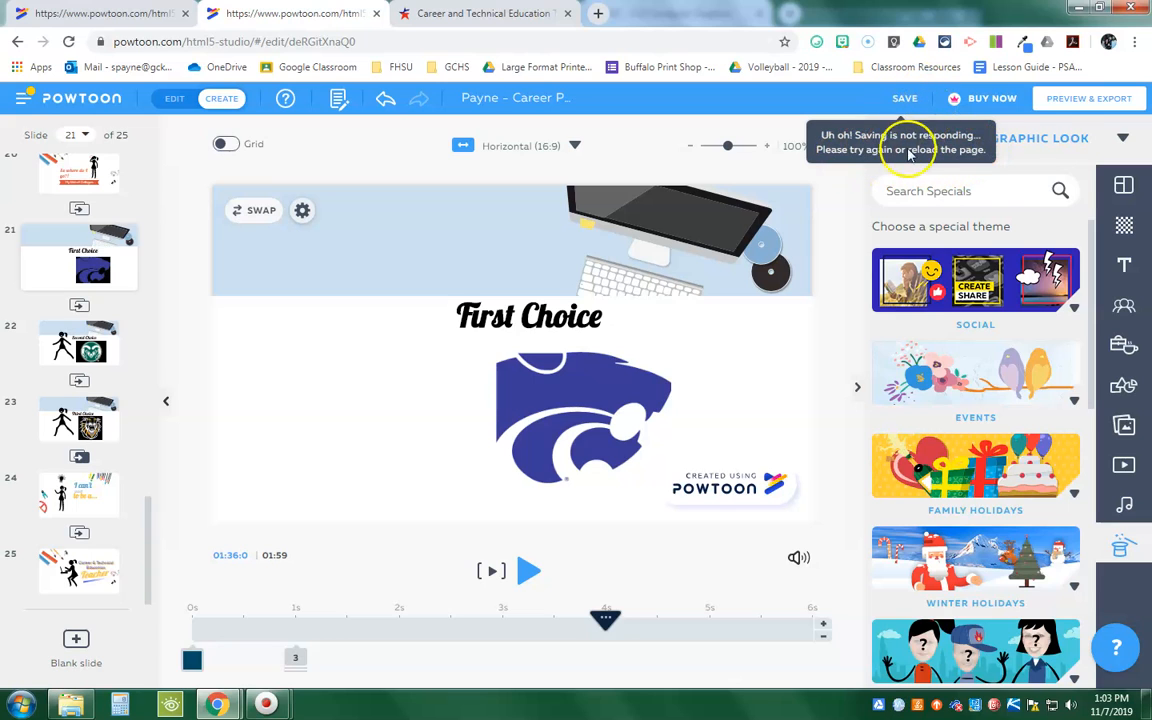
# Step: Preview the complete career Powtoon in Movie mode from beginning to end
pyautogui.click(1085, 107)
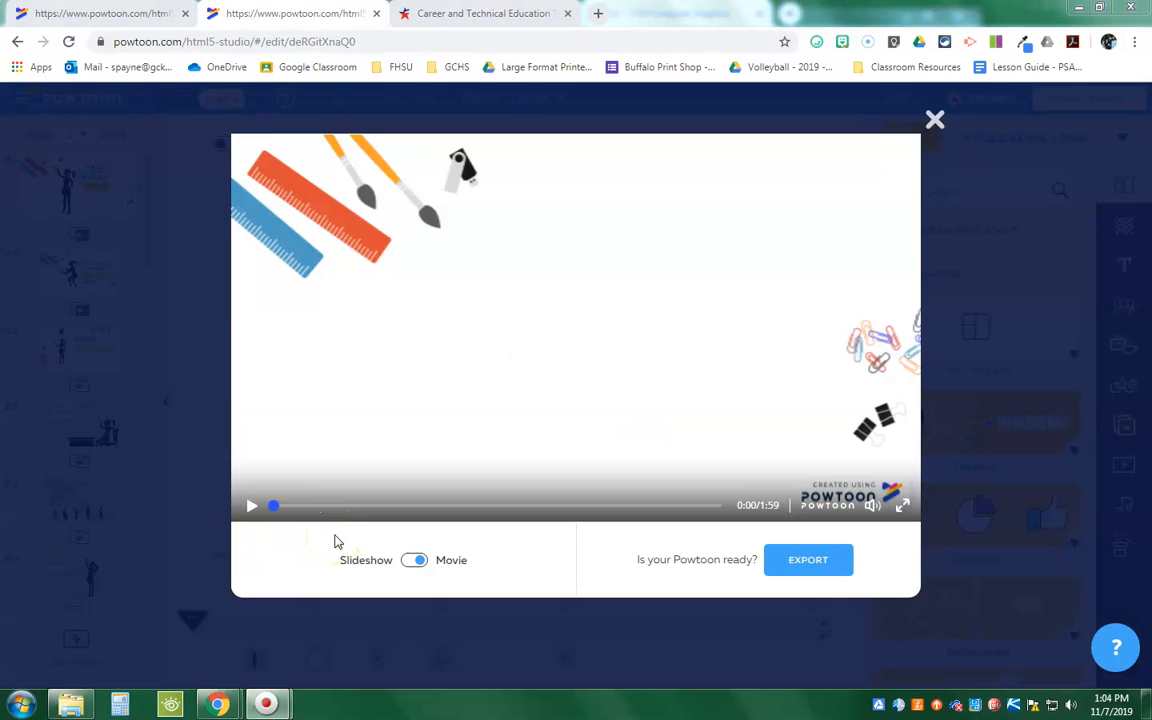
pyautogui.click(252, 507)
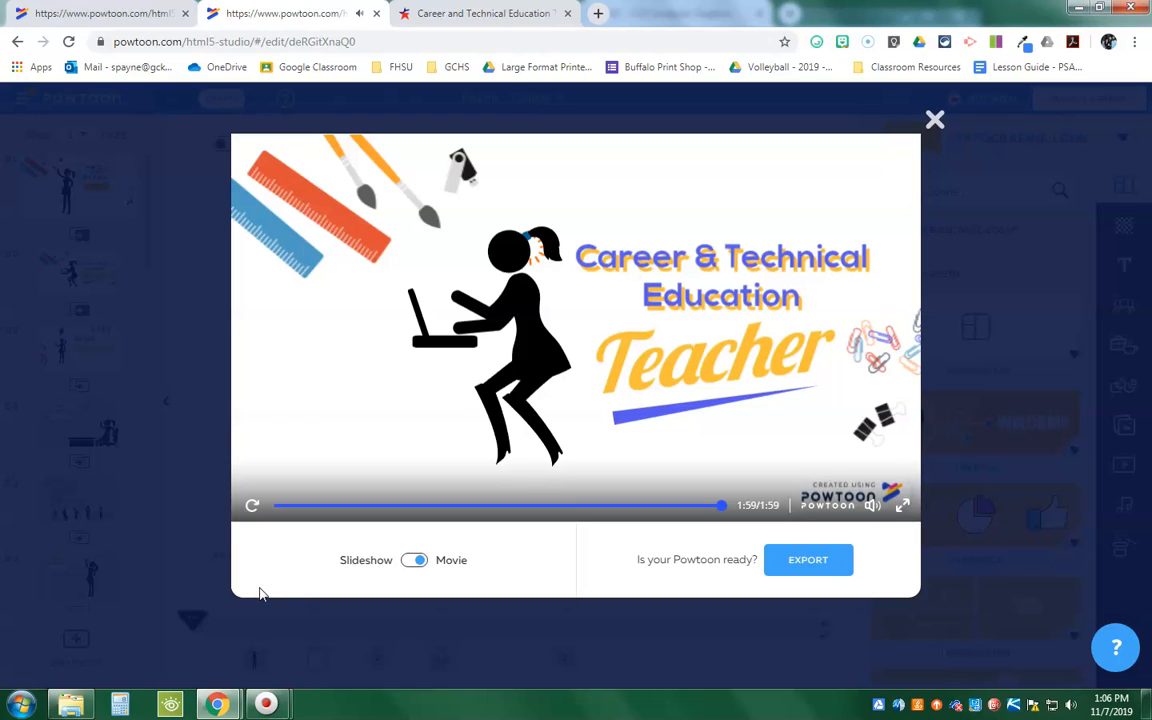
pyautogui.click(284, 590)
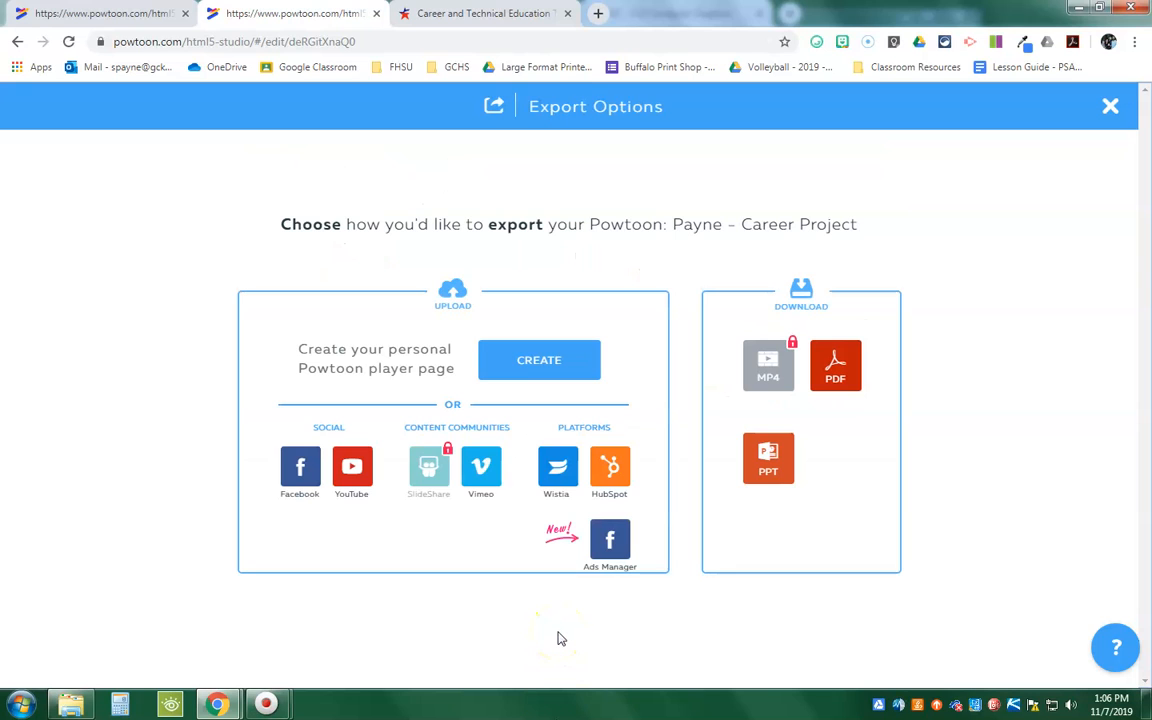
# Step: Choose YouTube as the export destination and authorize Powtoon to use the school Google account
pyautogui.click(351, 467)
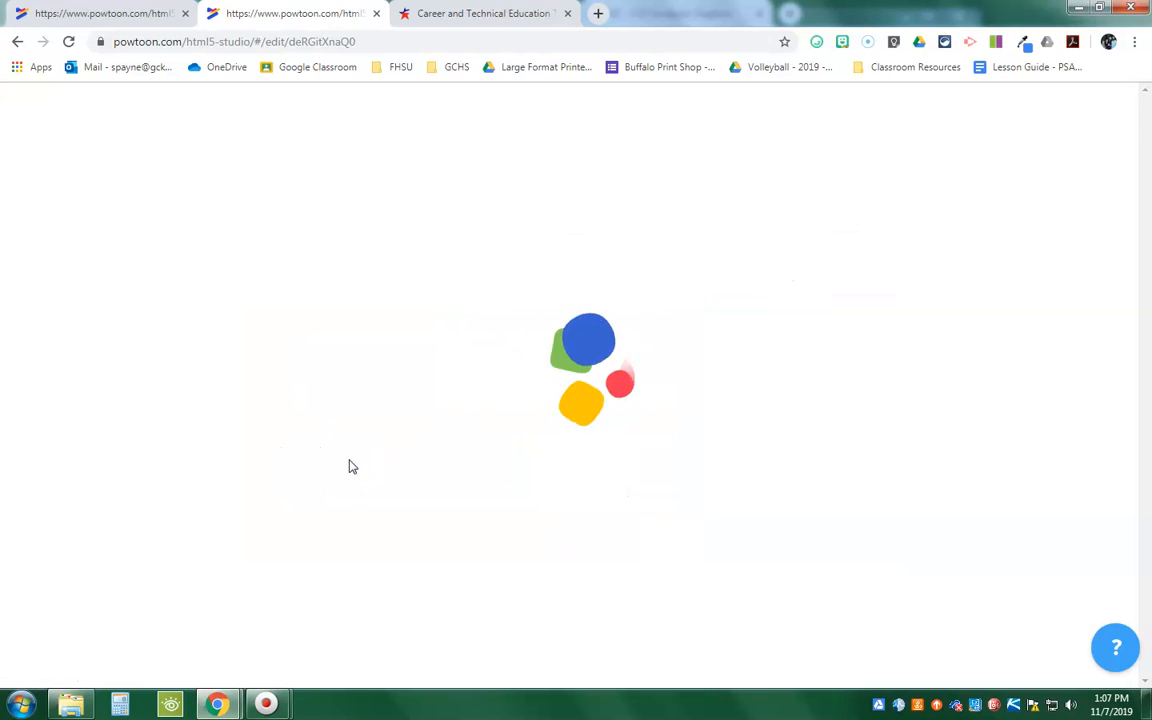
pyautogui.click(573, 358)
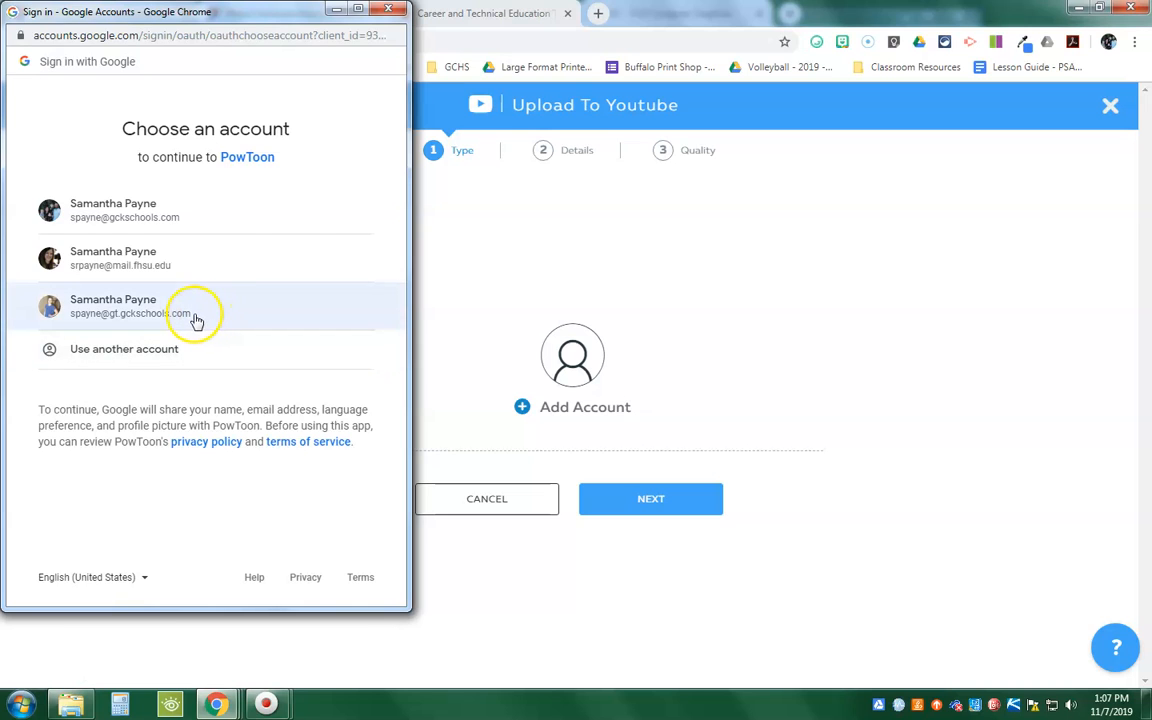
pyautogui.click(162, 222)
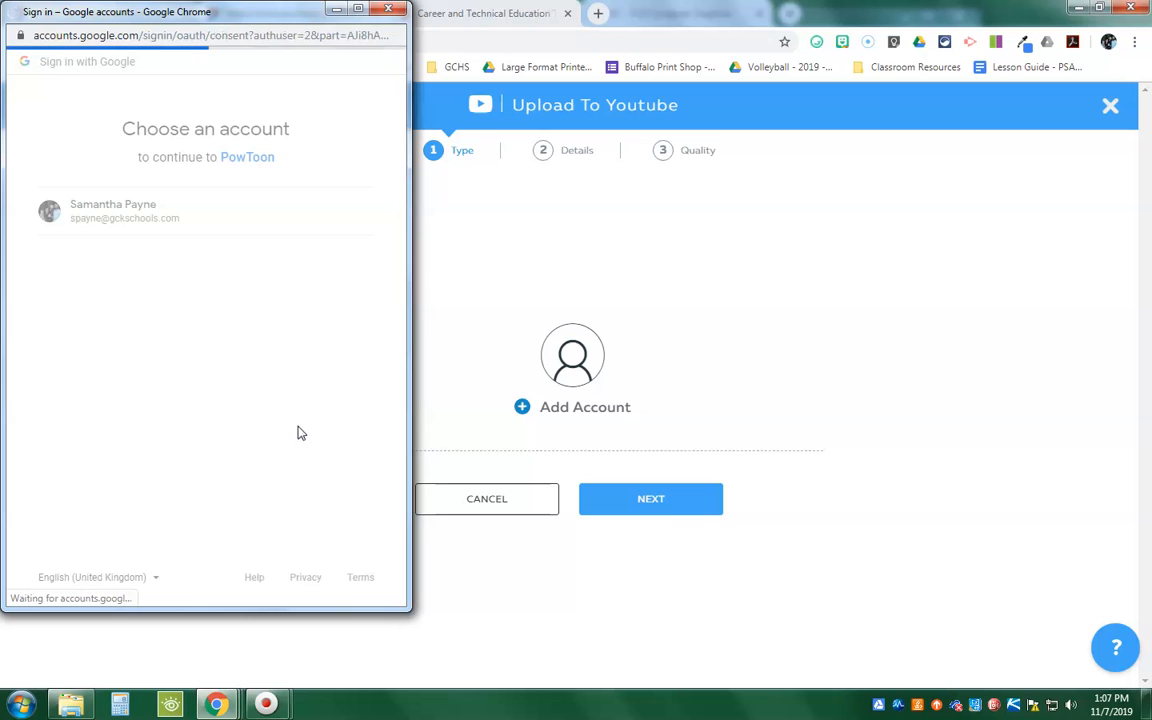
pyautogui.click(360, 474)
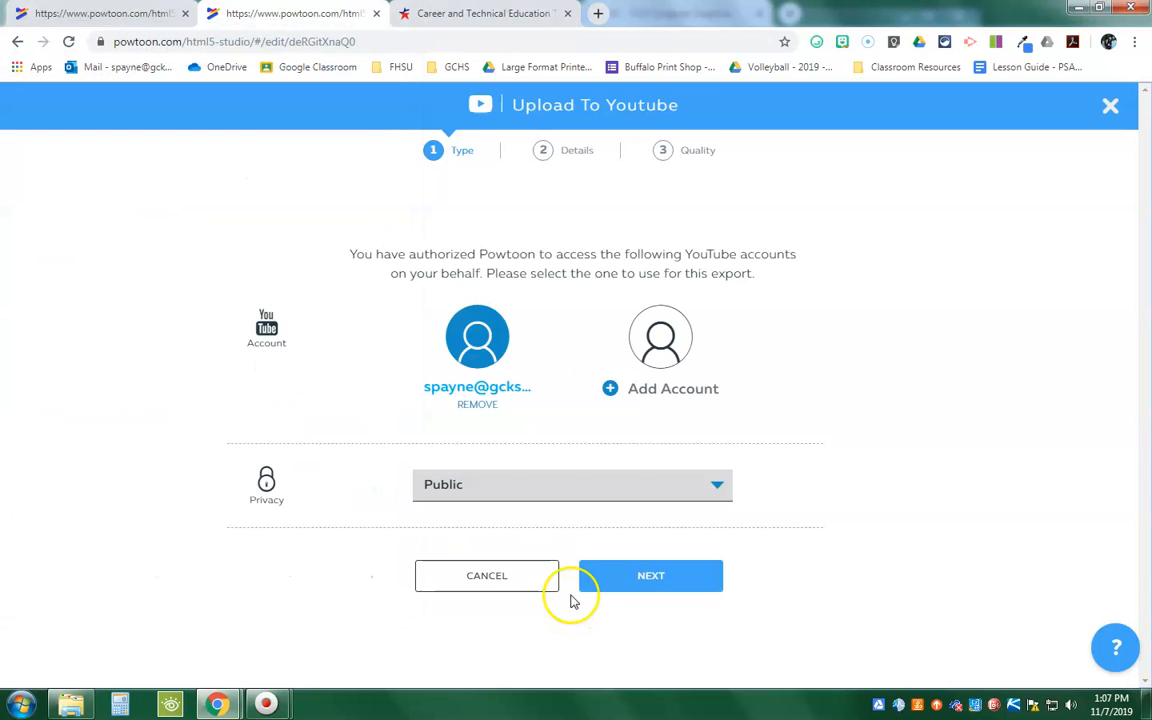
# Step: Review the YouTube privacy options, keep the video Public, and continue to the upload details
pyautogui.click(427, 485)
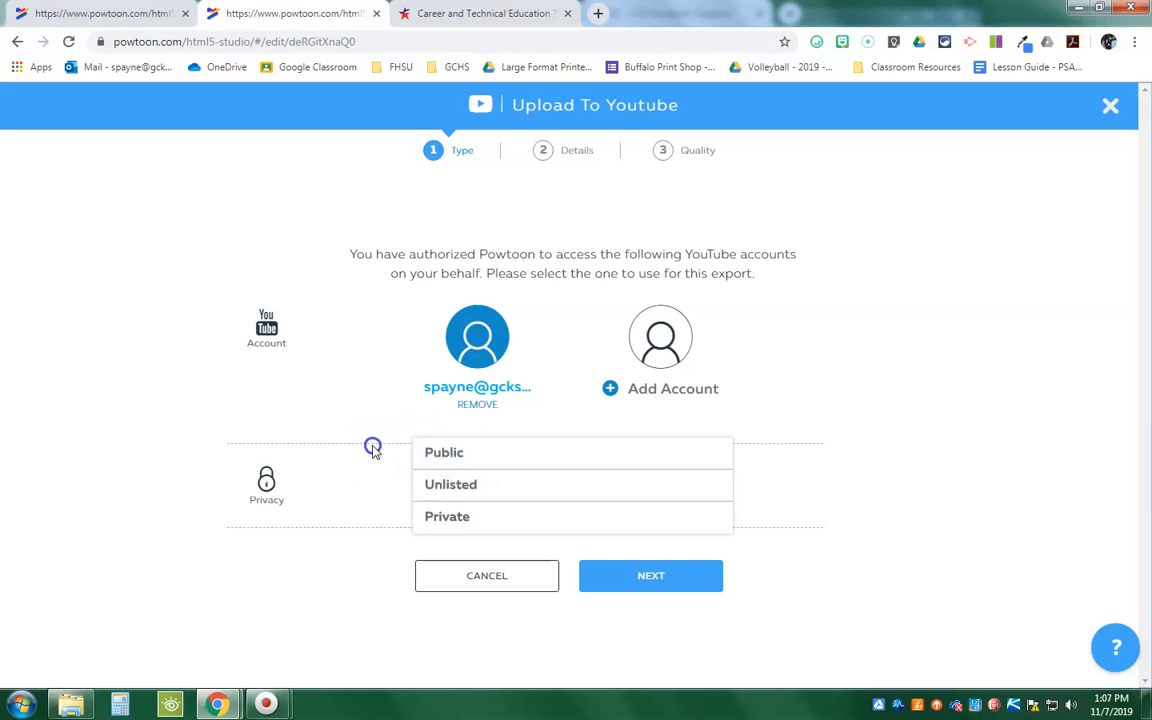
pyautogui.click(373, 445)
pyautogui.click(672, 570)
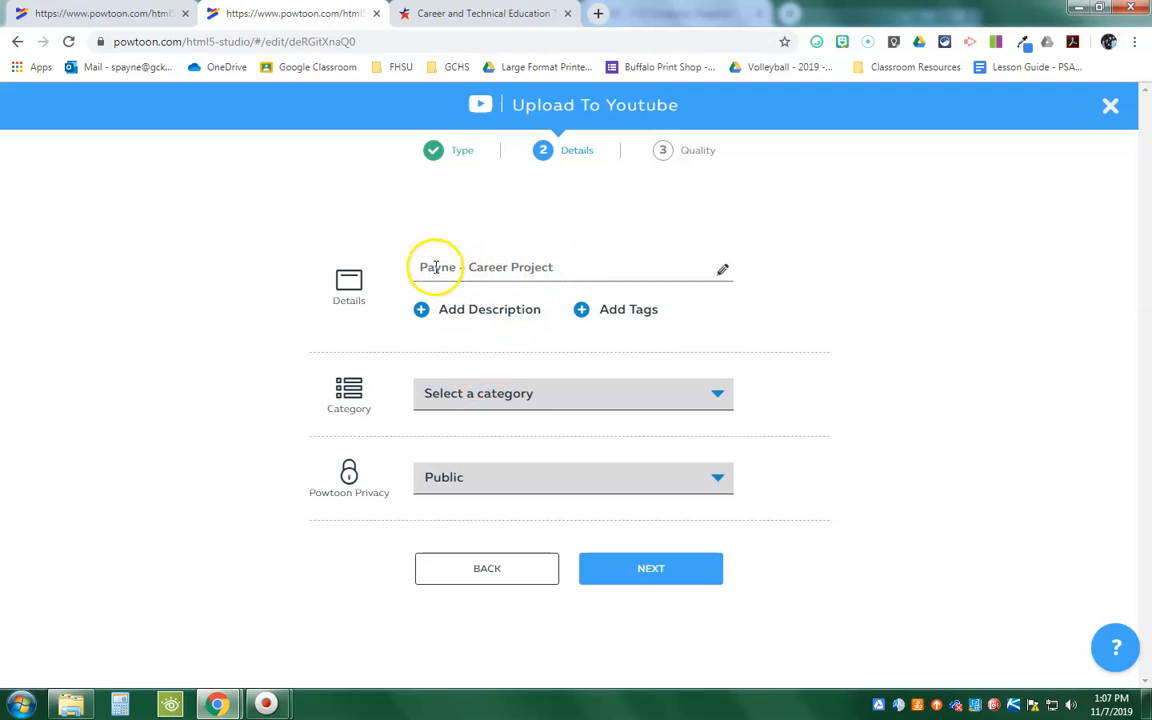
# Step: Append "- MMD" to the video title and select a category for the YouTube upload
pyautogui.click(562, 270)
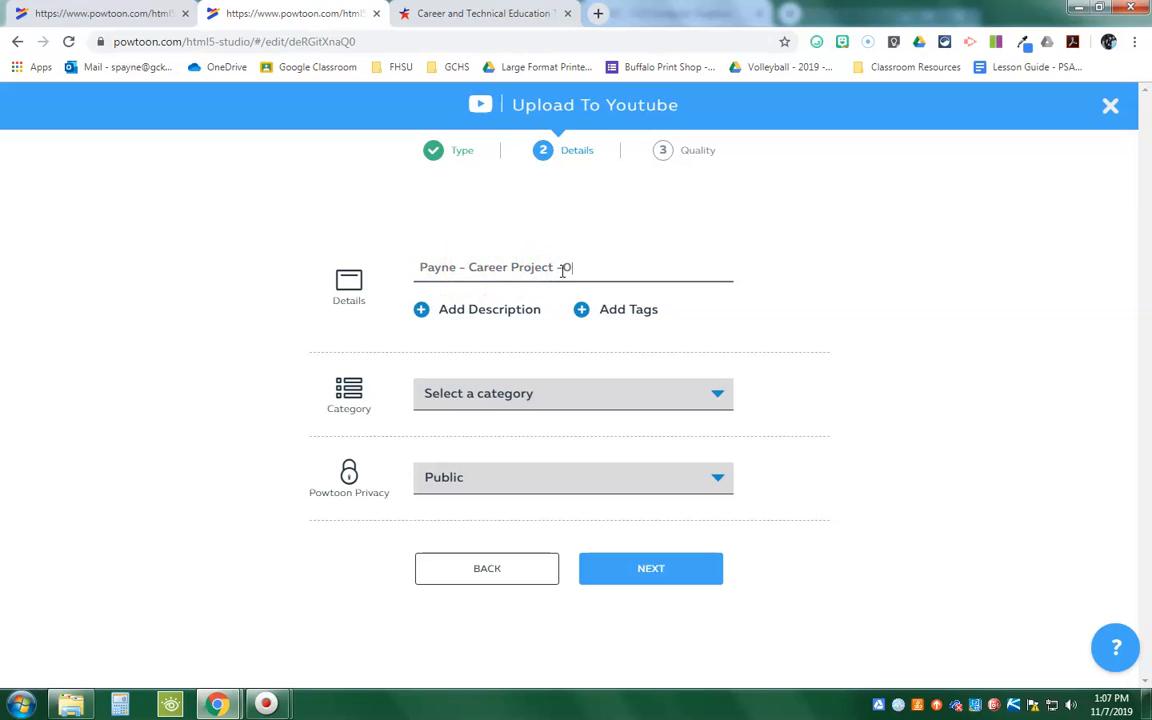
pyautogui.write('-')
pyautogui.click(617, 569)
pyautogui.click(663, 390)
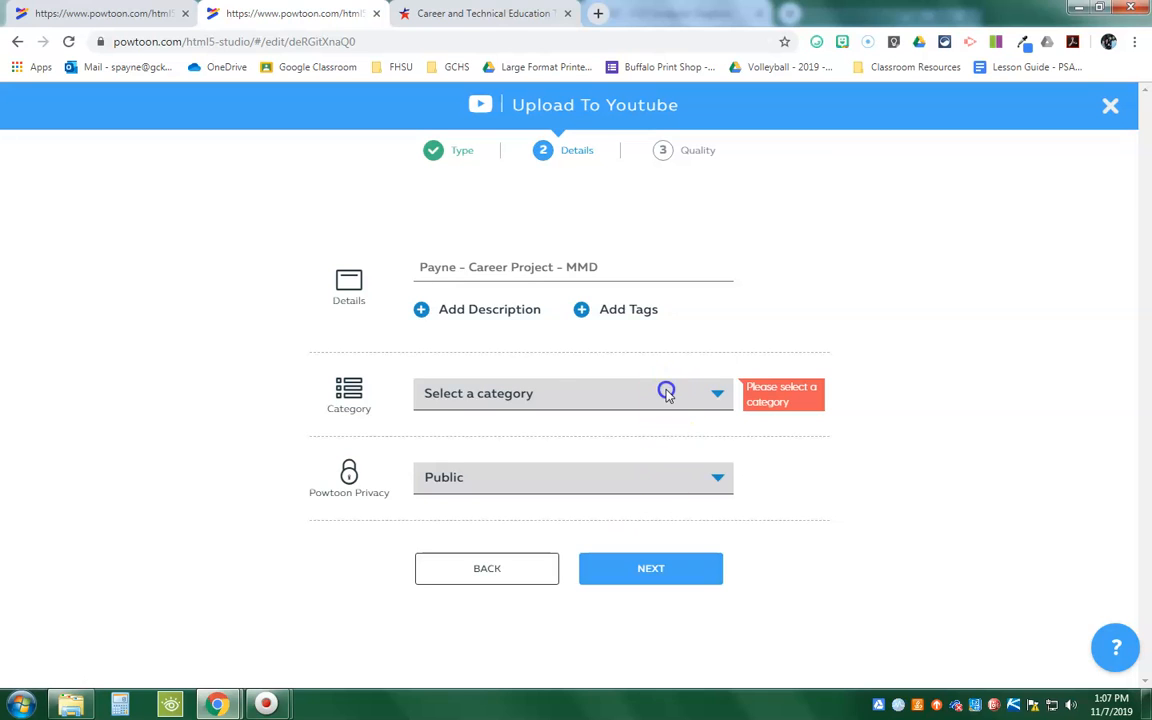
pyautogui.click(631, 383)
# Step: Upload the Powtoon to YouTube with Show branding and HD Quality 720p
pyautogui.click(674, 561)
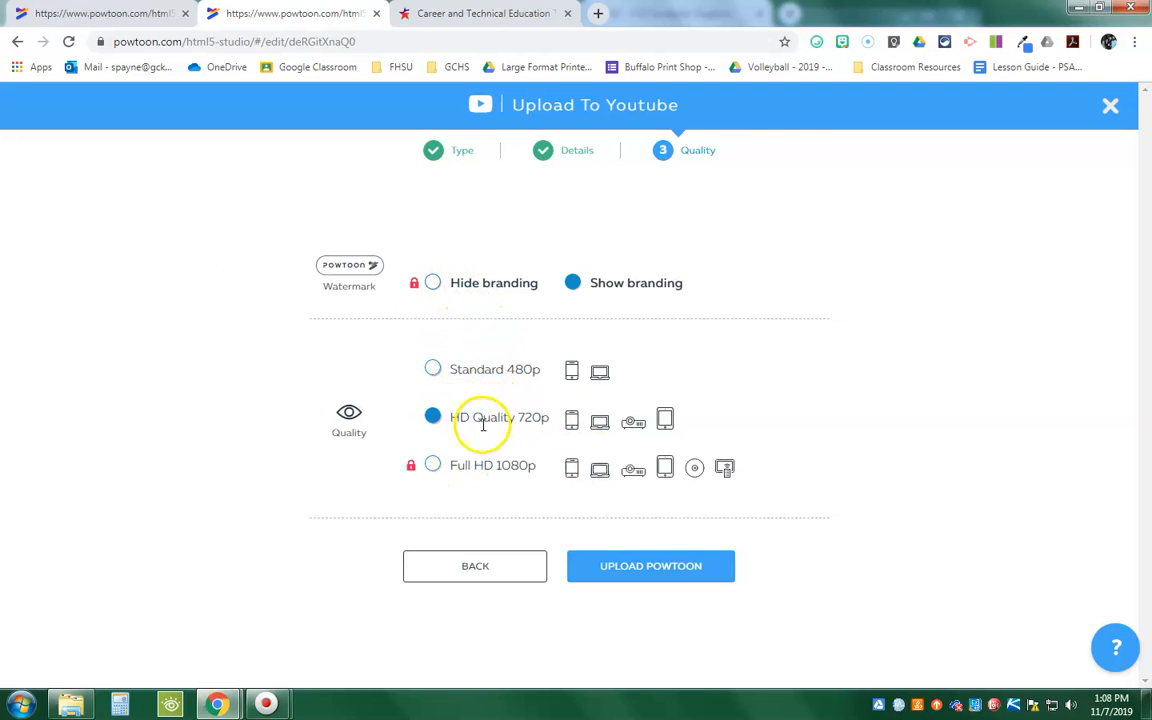
pyautogui.click(662, 566)
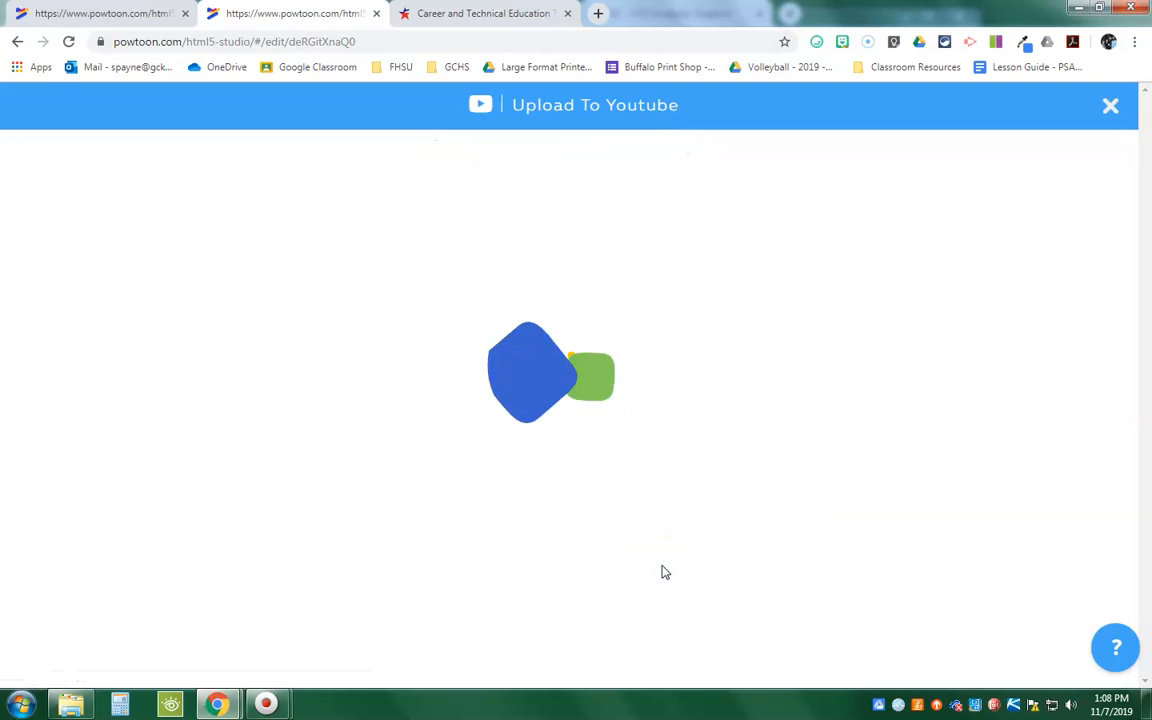